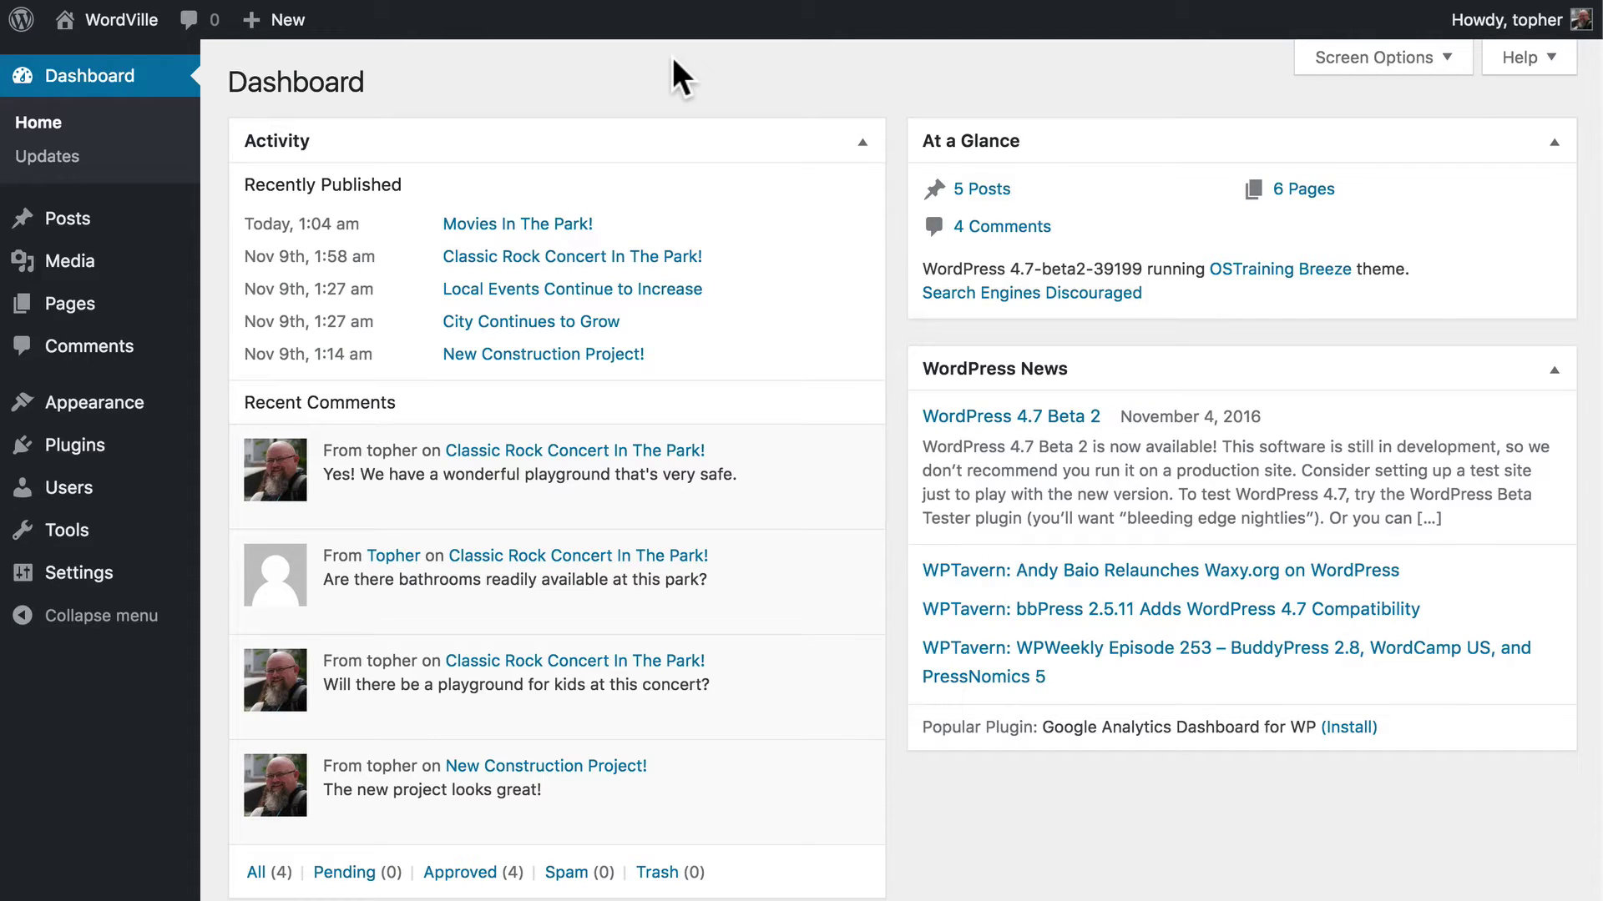
Step: Start a new WordPress page titled 'Home Safety'
click(76, 306)
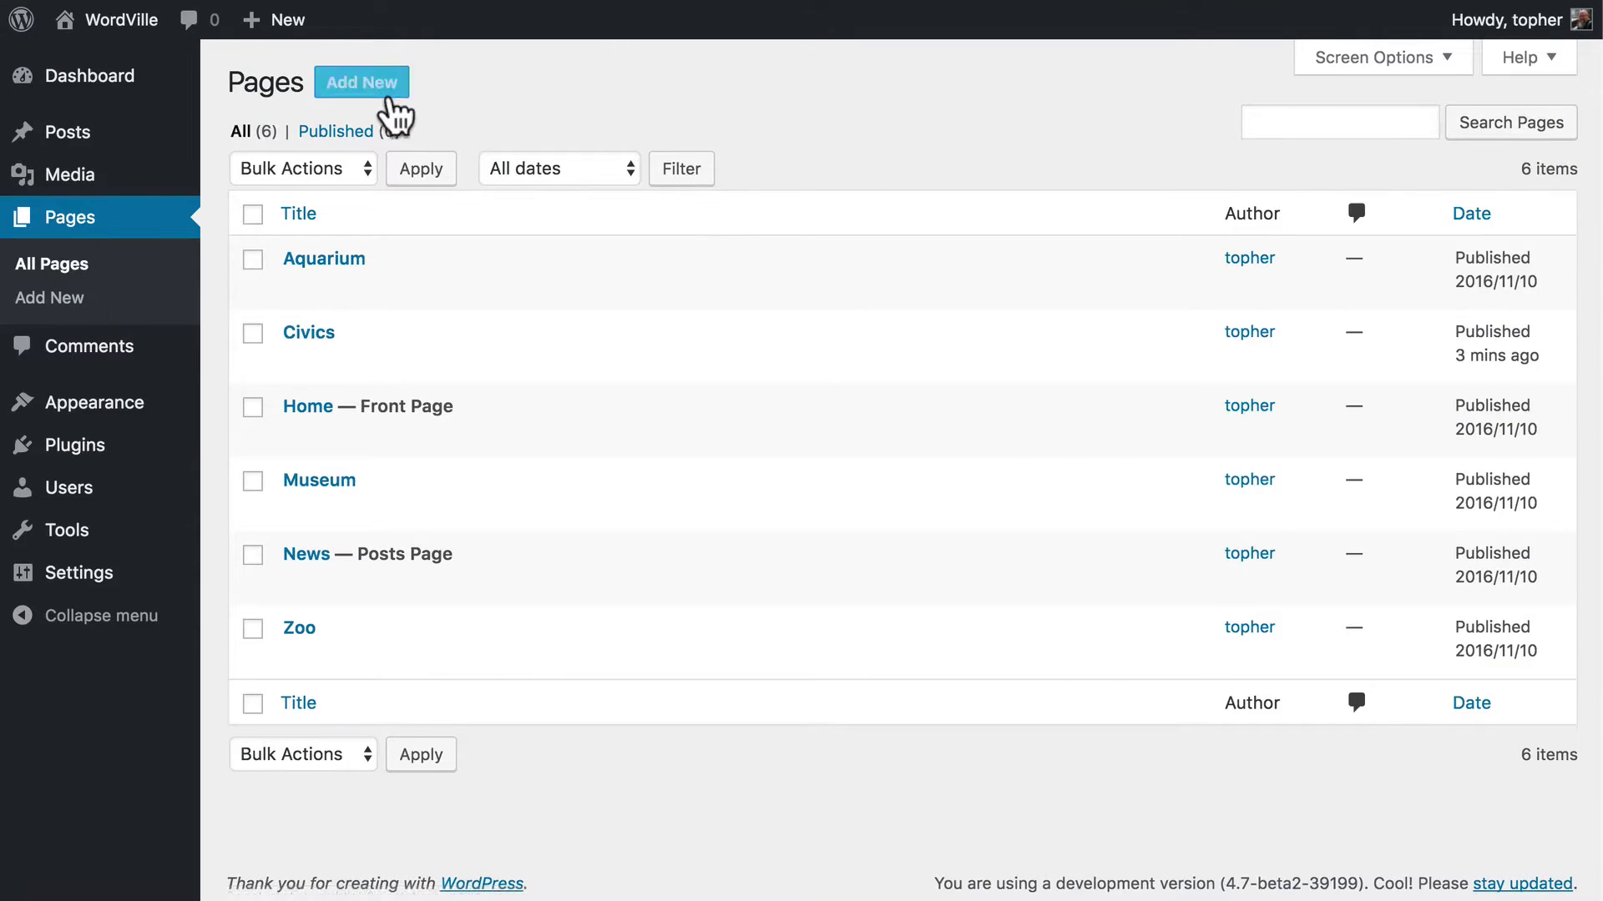
click(376, 85)
click(416, 142)
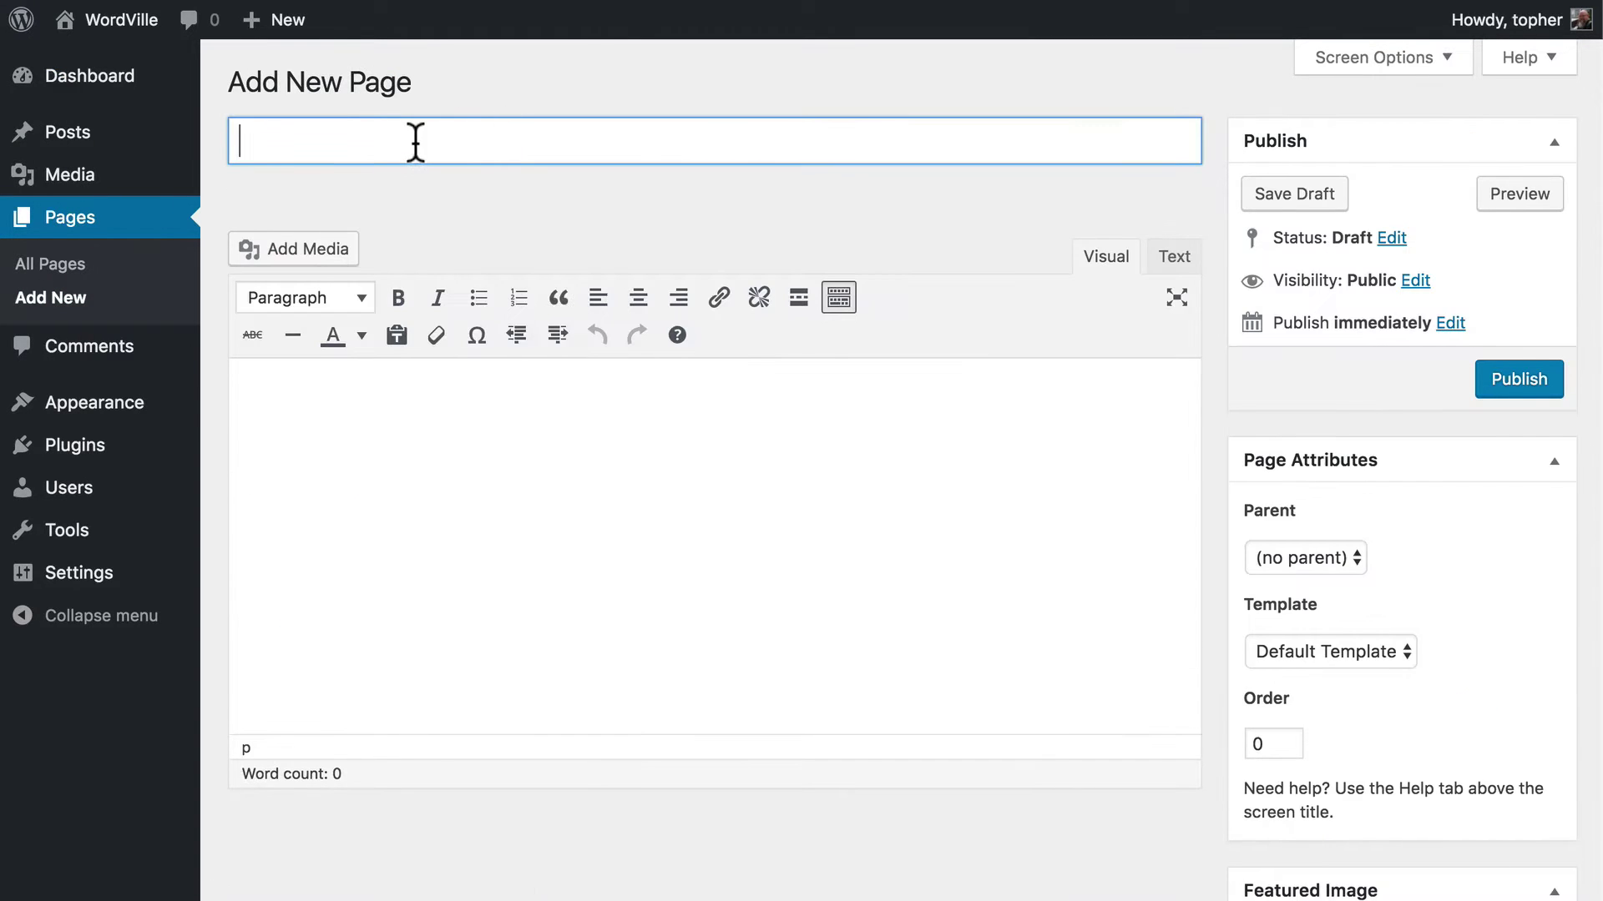
text(Home Sa)
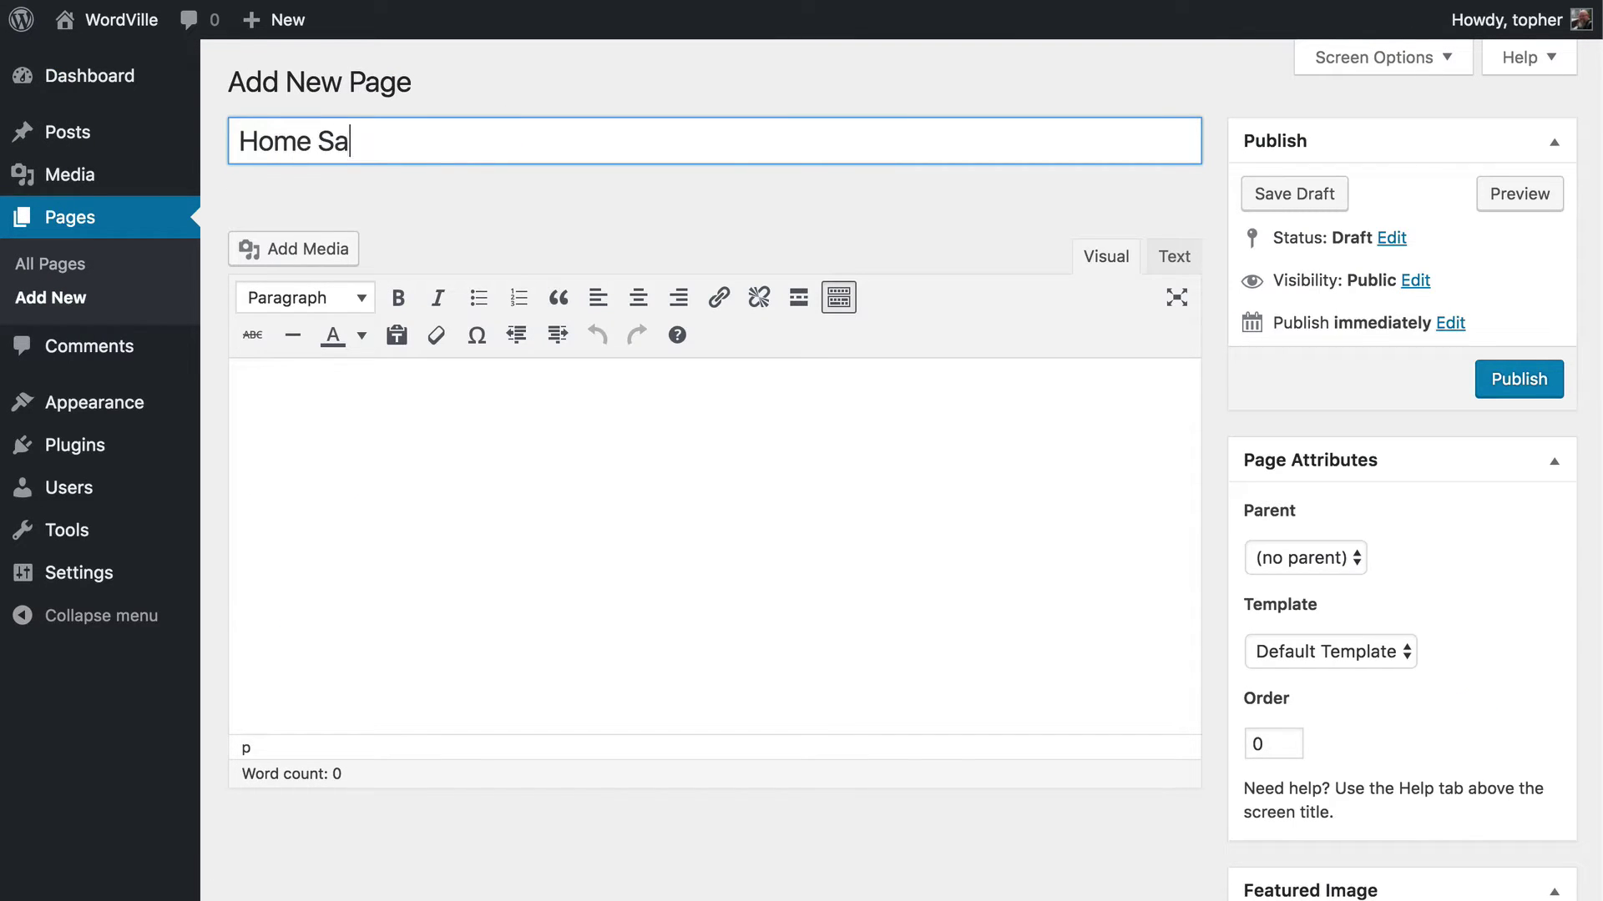
text(fety)
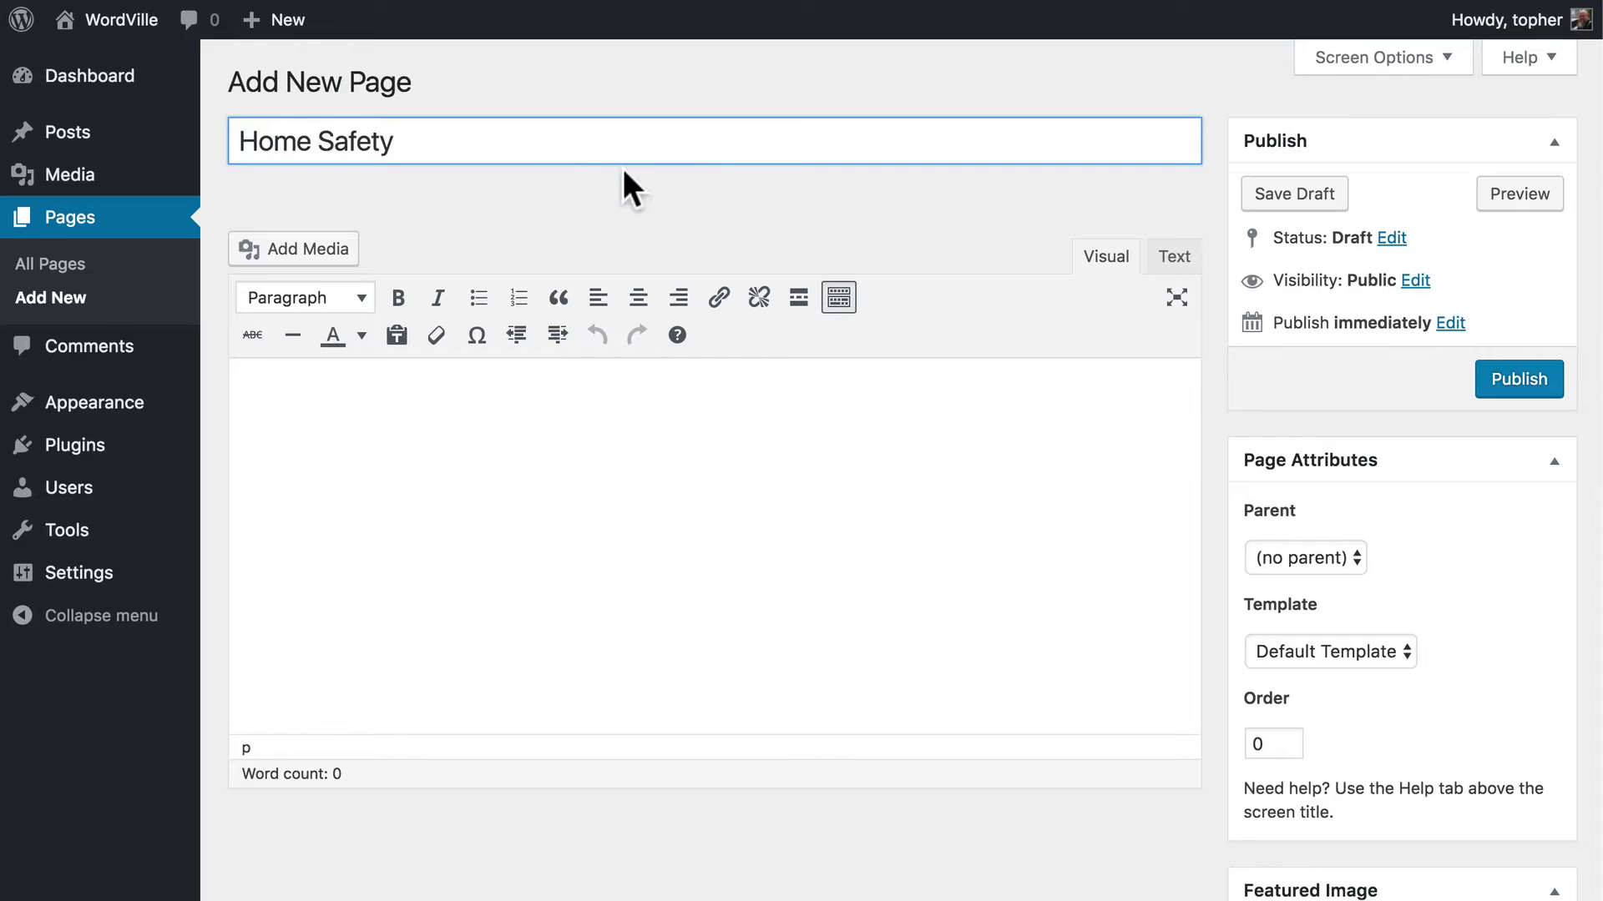
Step: Set the new page's parent to Civics
scroll(796, 212, down, 5)
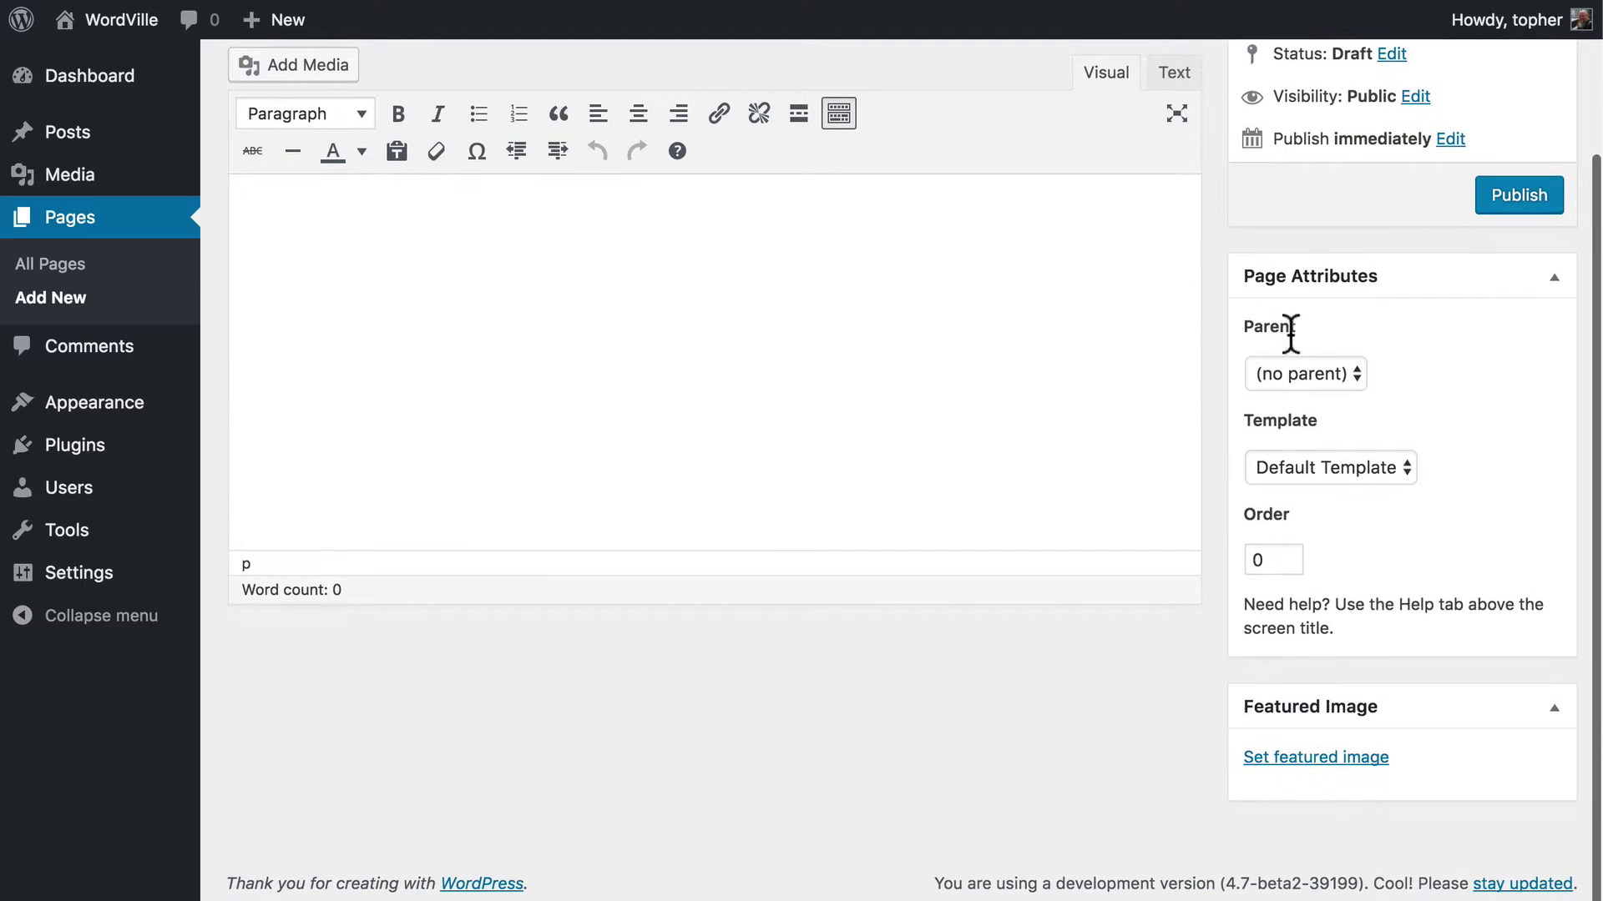
click(1286, 375)
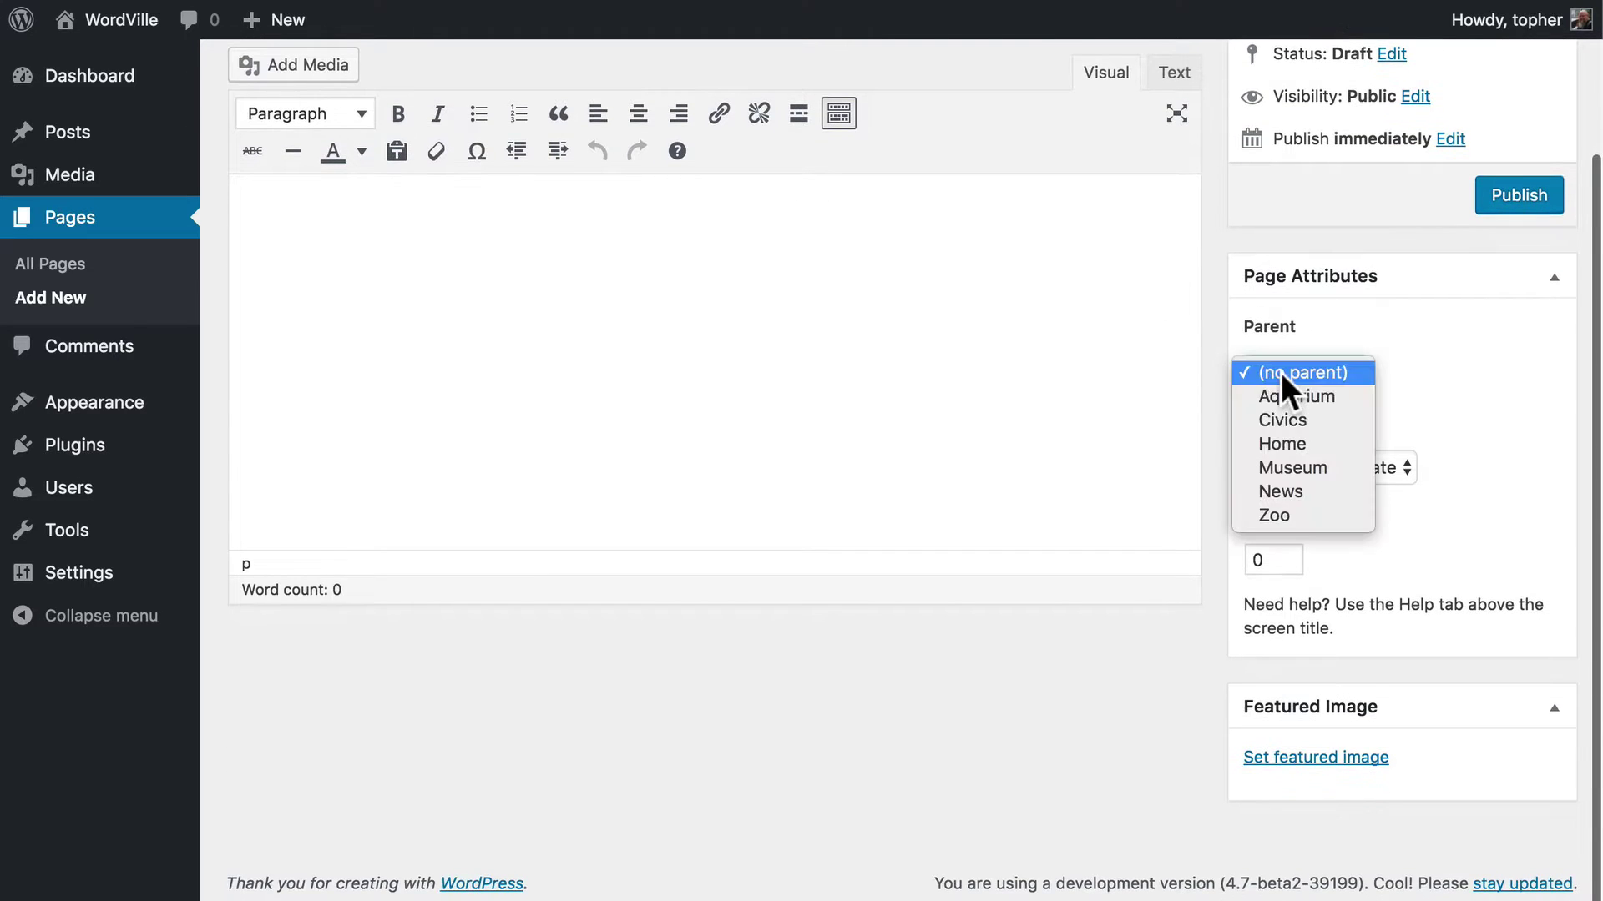
click(1299, 417)
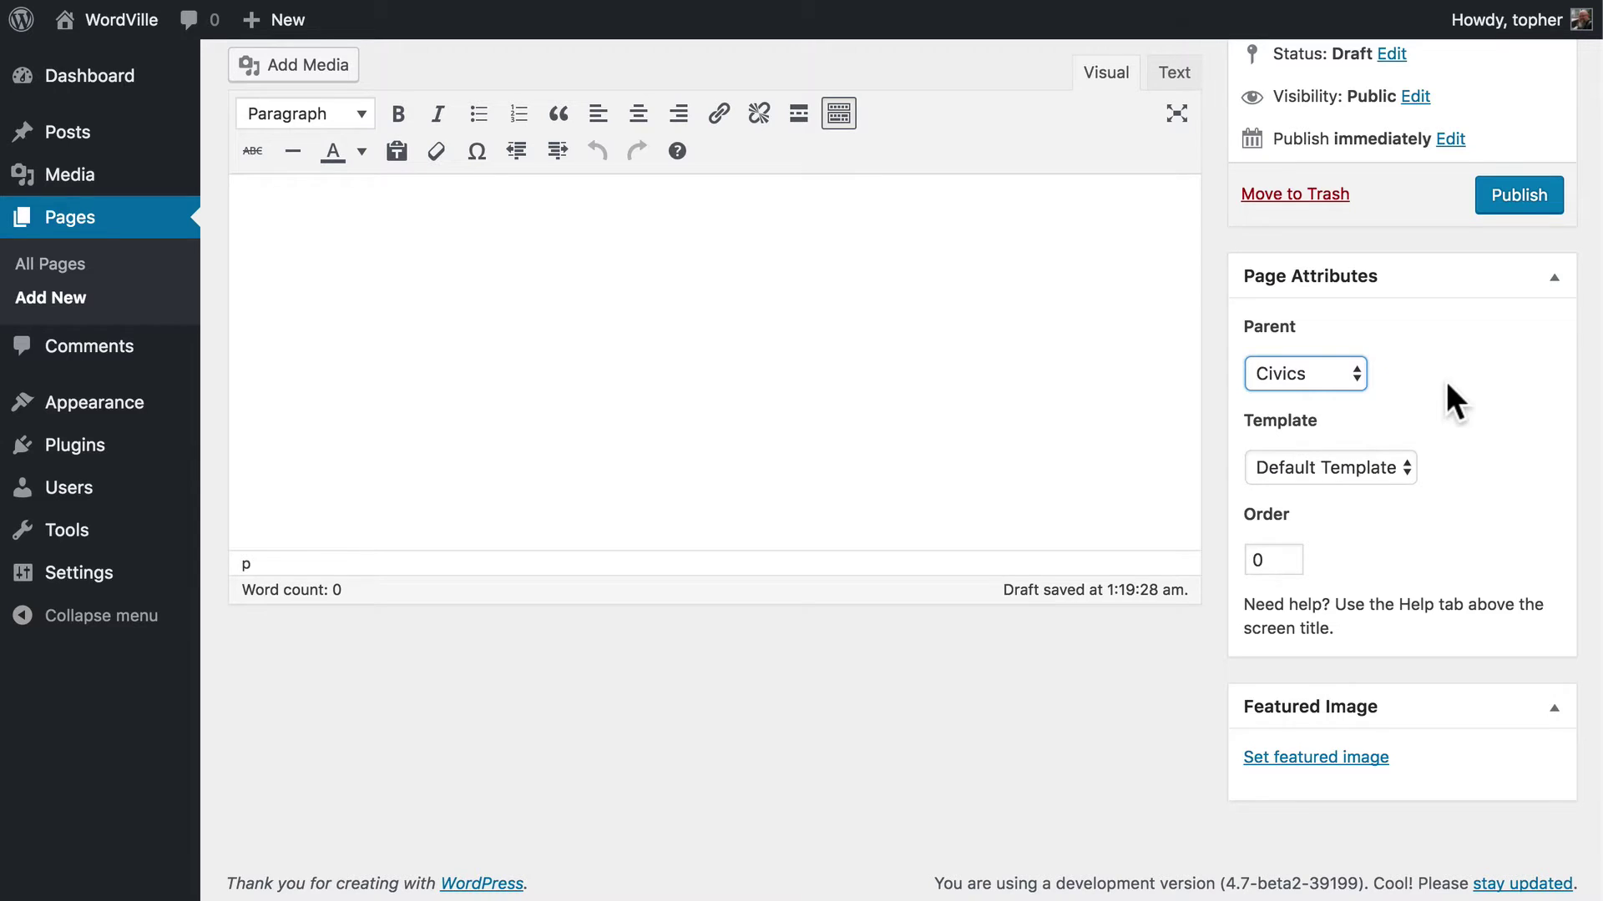
scroll(1447, 381, up, 5)
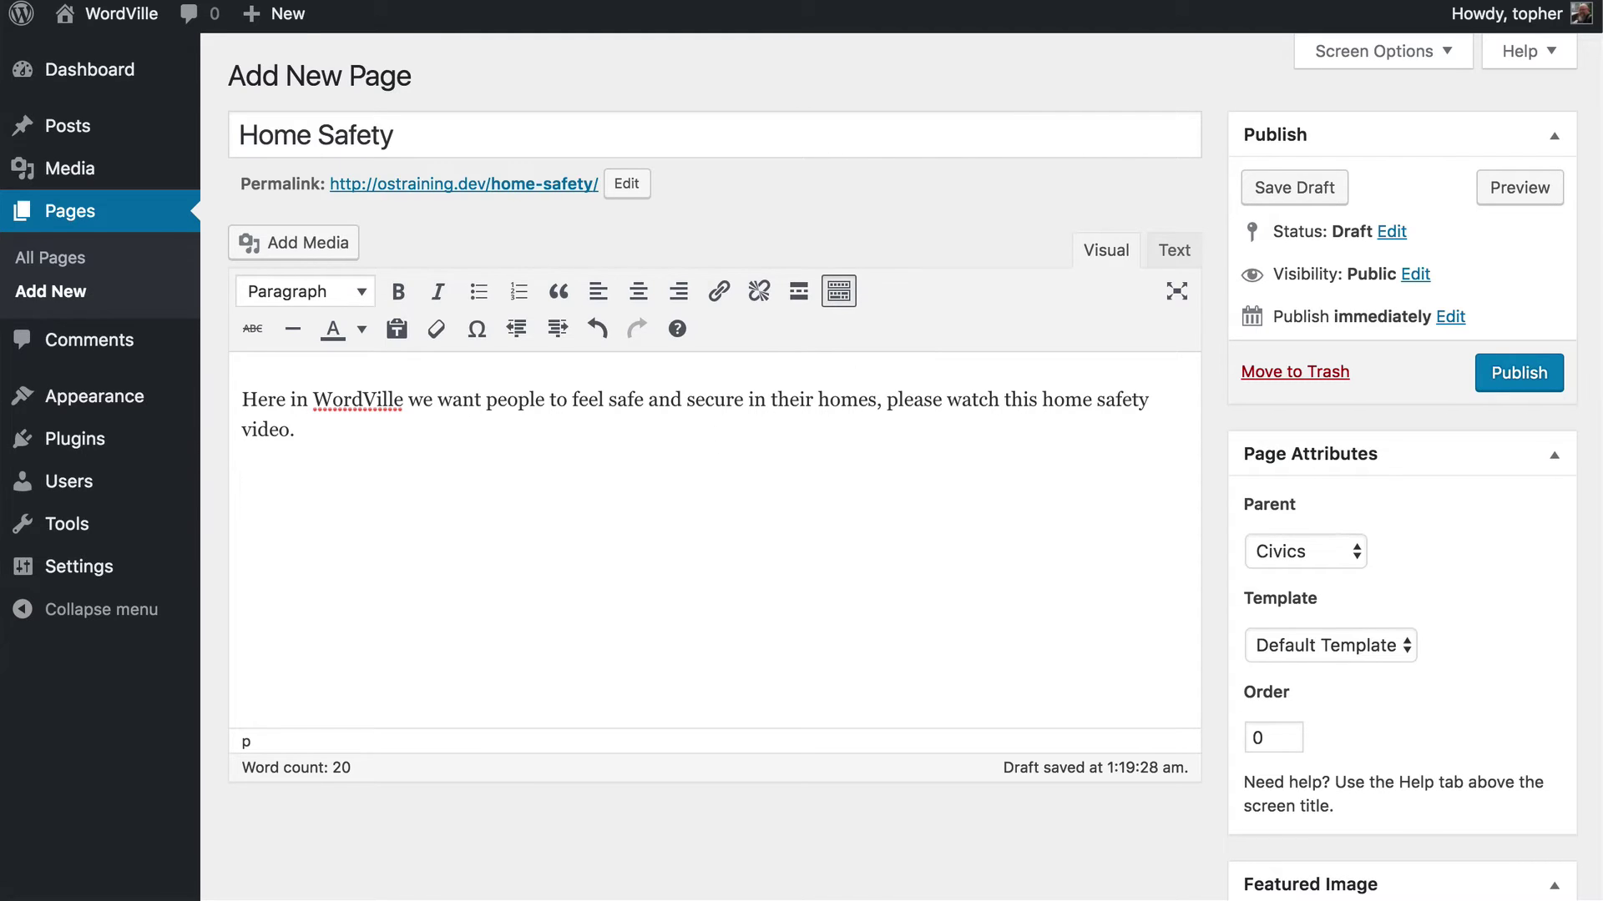
Step: From YouTube's Share > Embed view, copy the Home Safety video's full URL, then return to WordPress
click(802, 2)
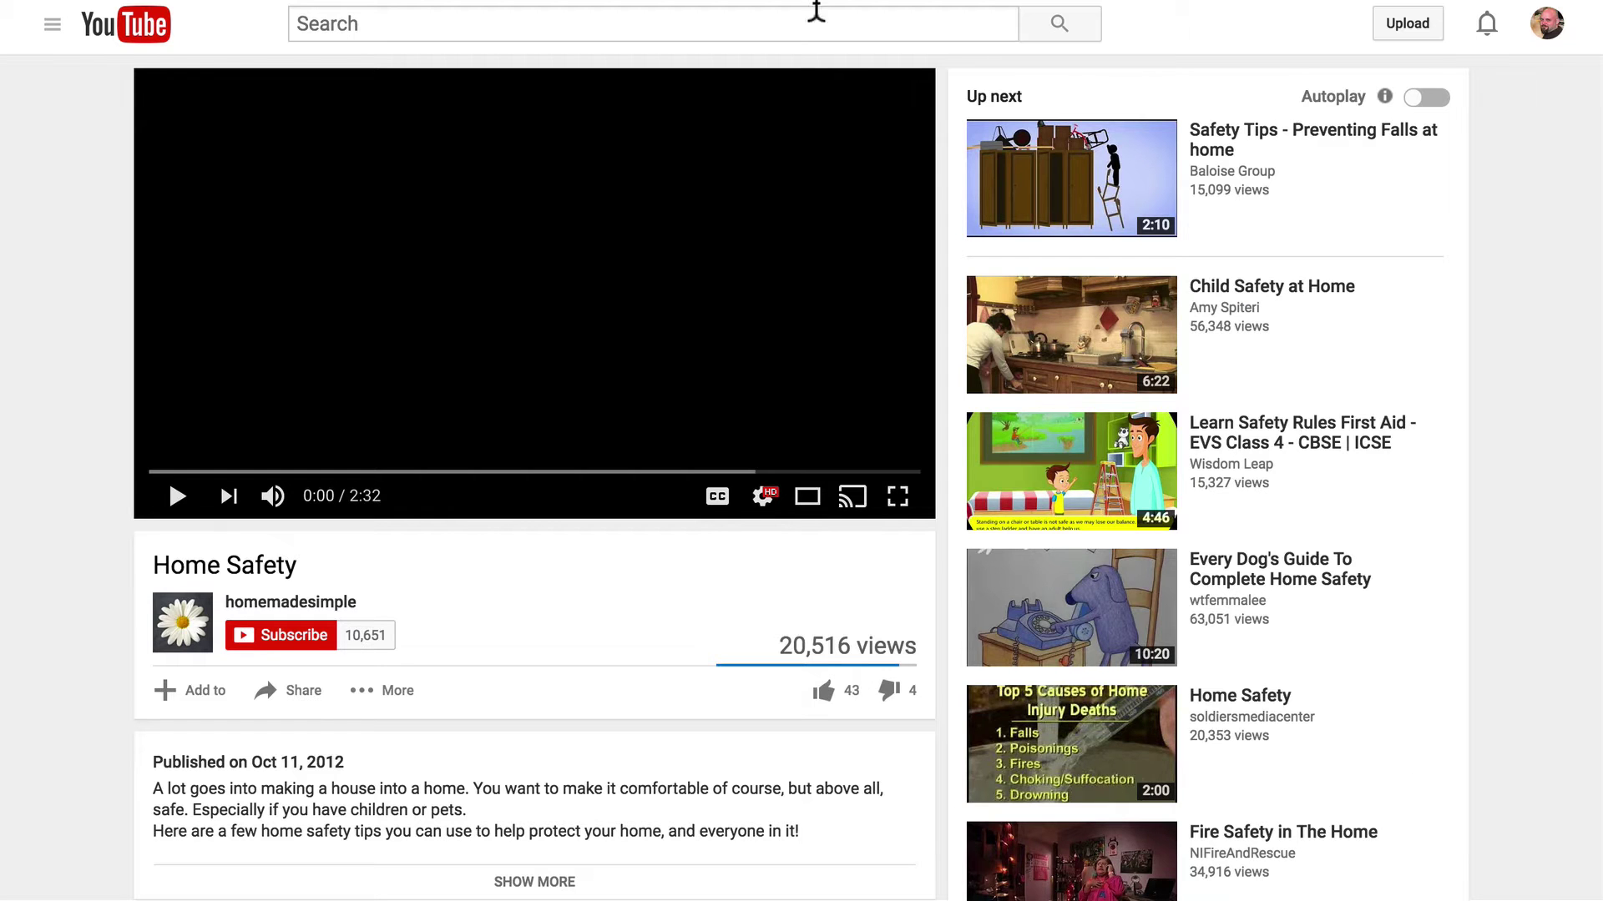
scroll(555, 566, down, 1)
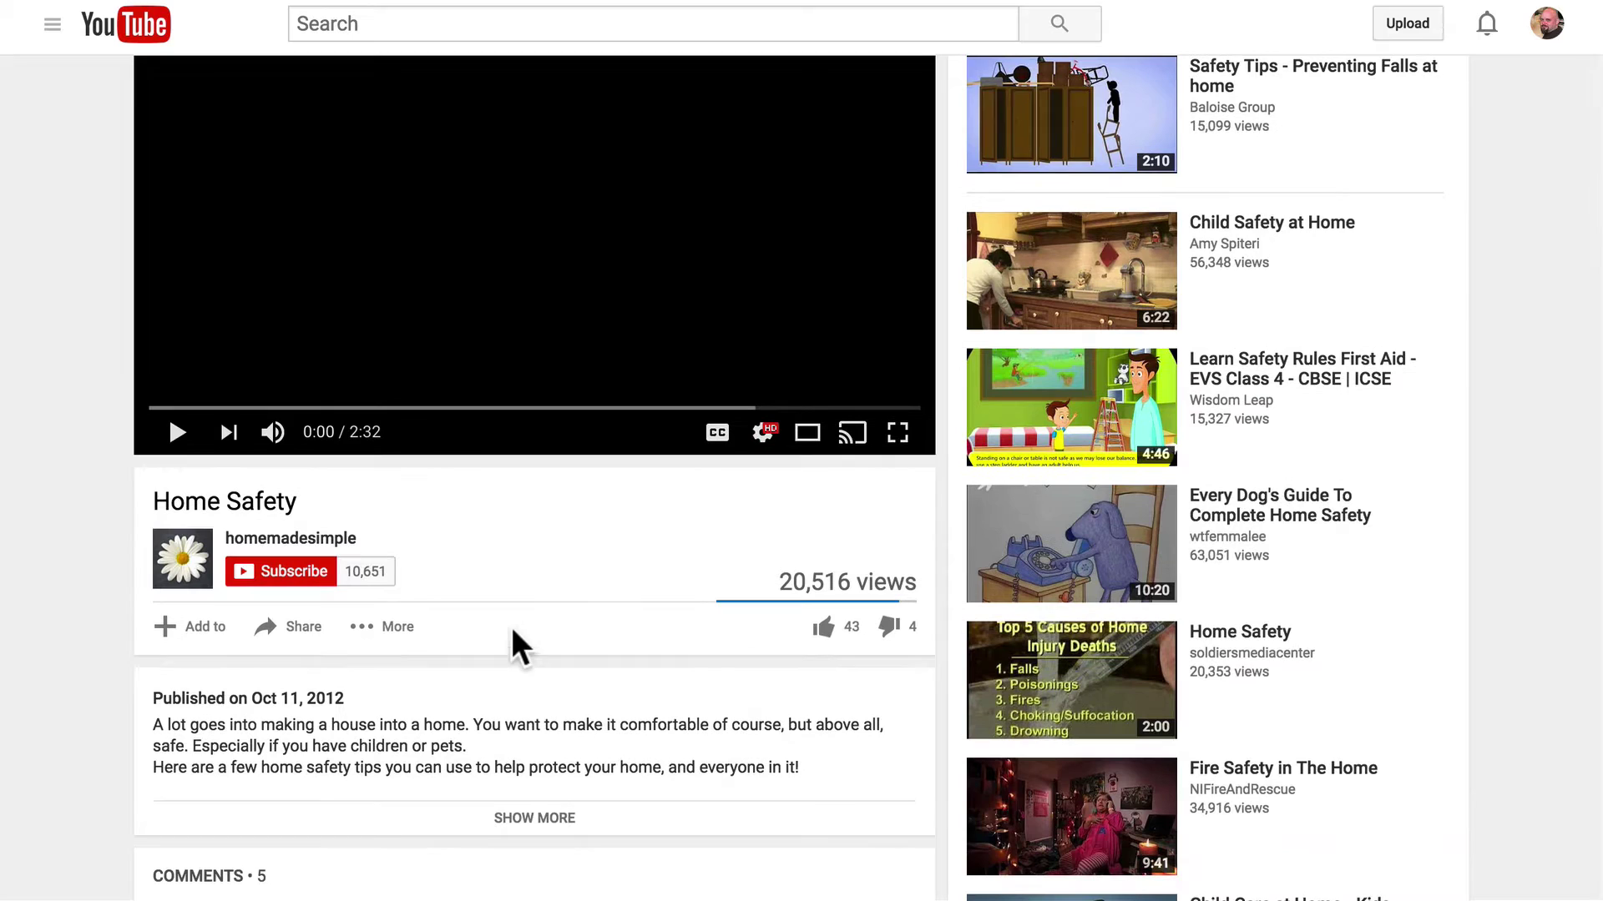
click(294, 632)
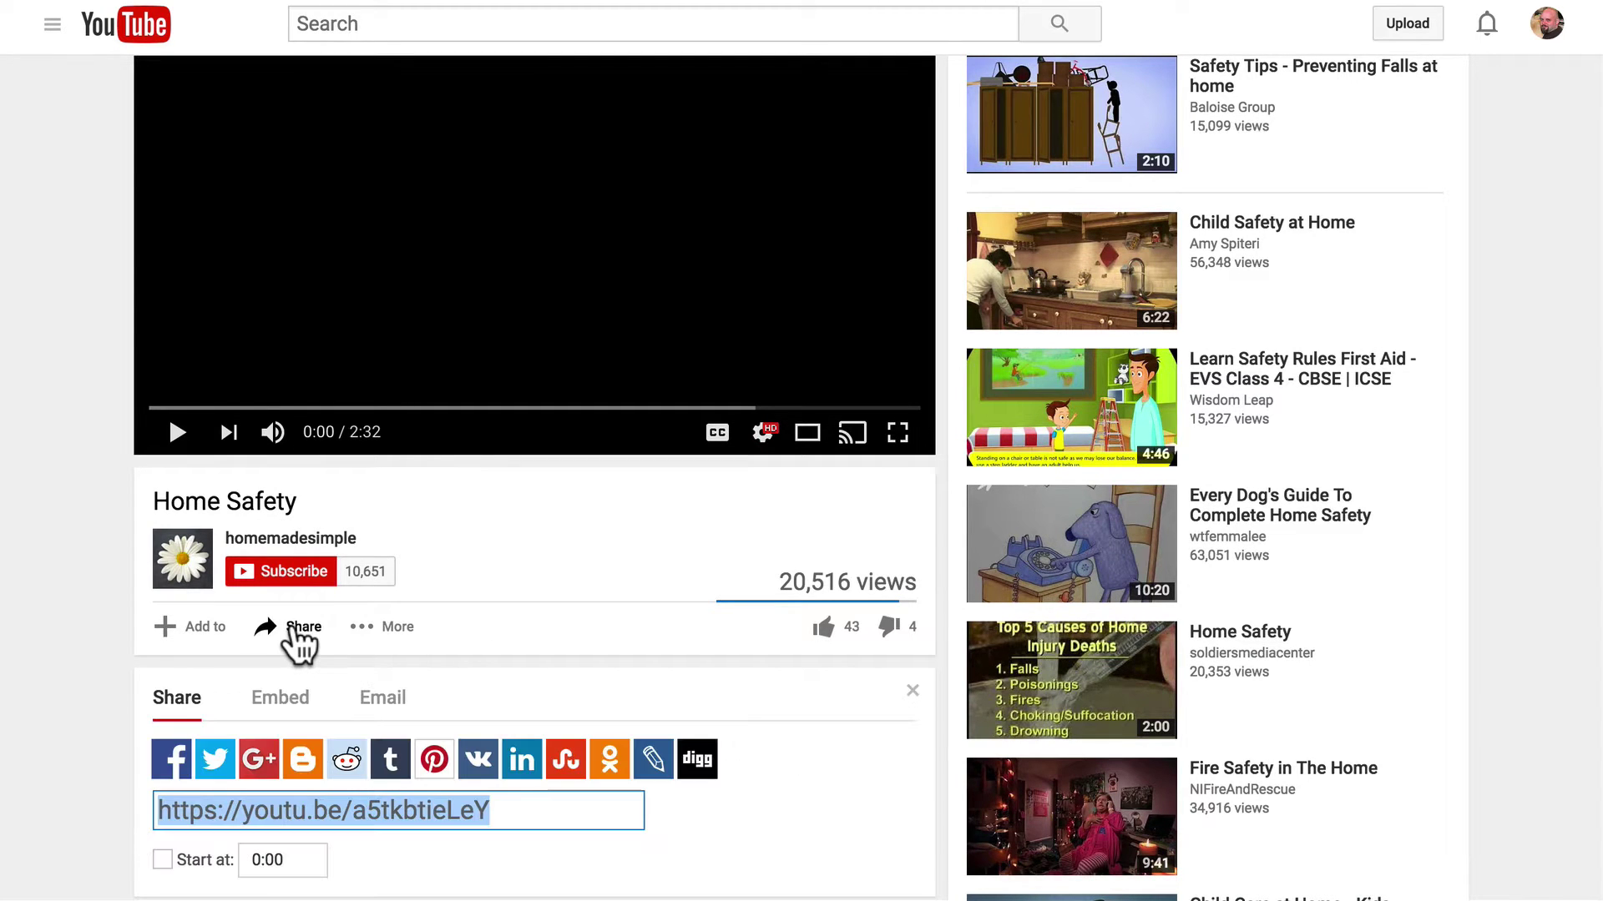
click(284, 701)
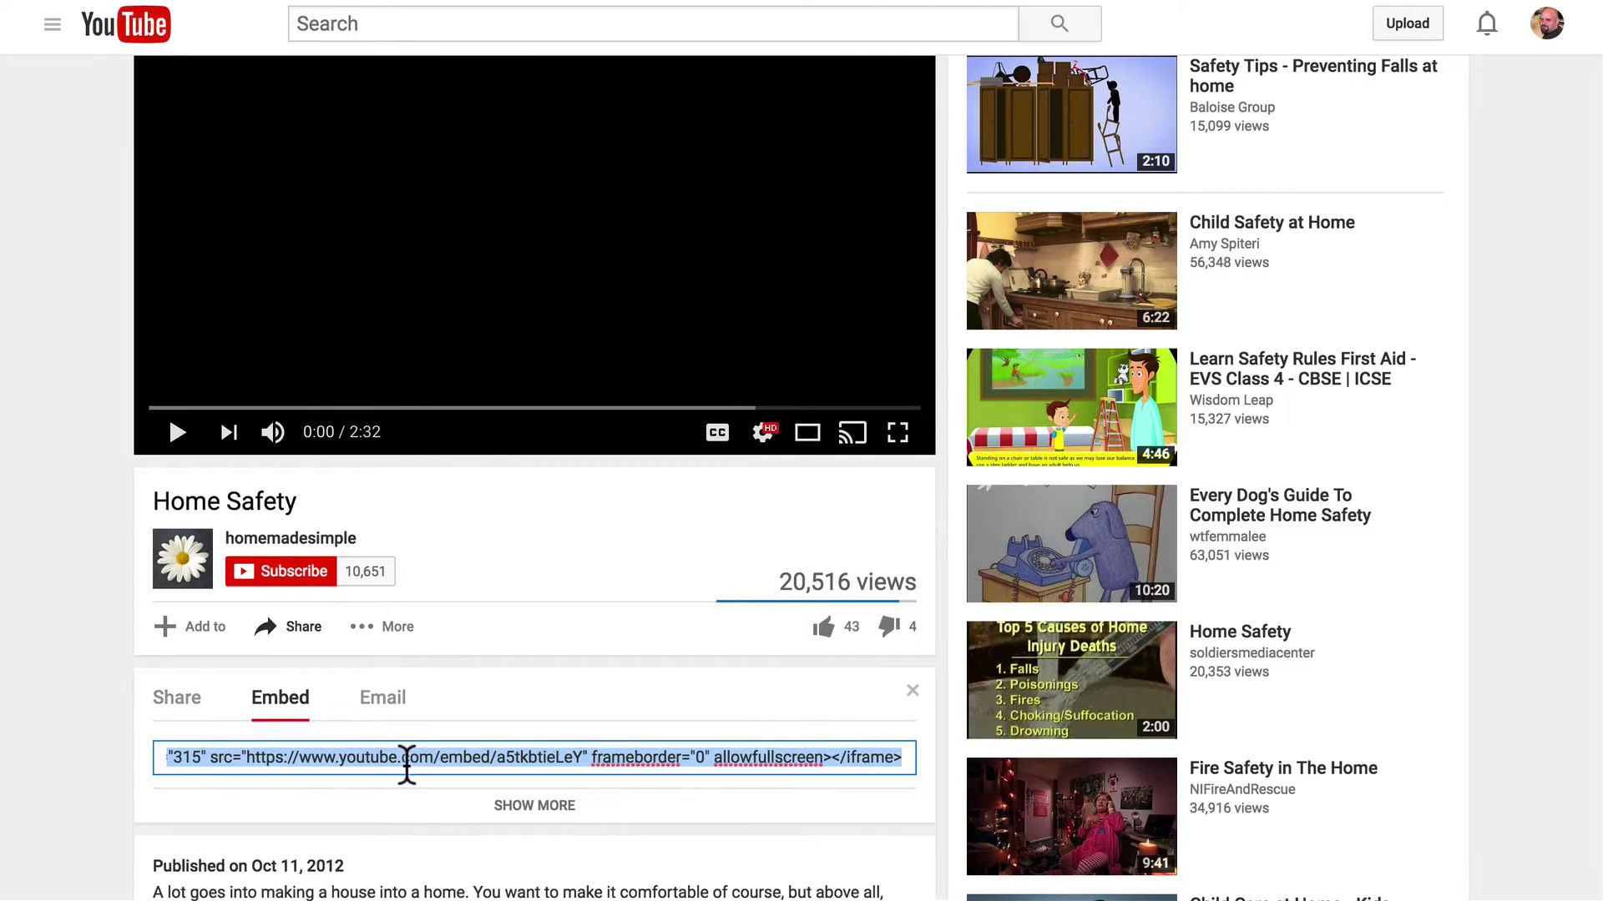
scroll(556, 642, up, 1)
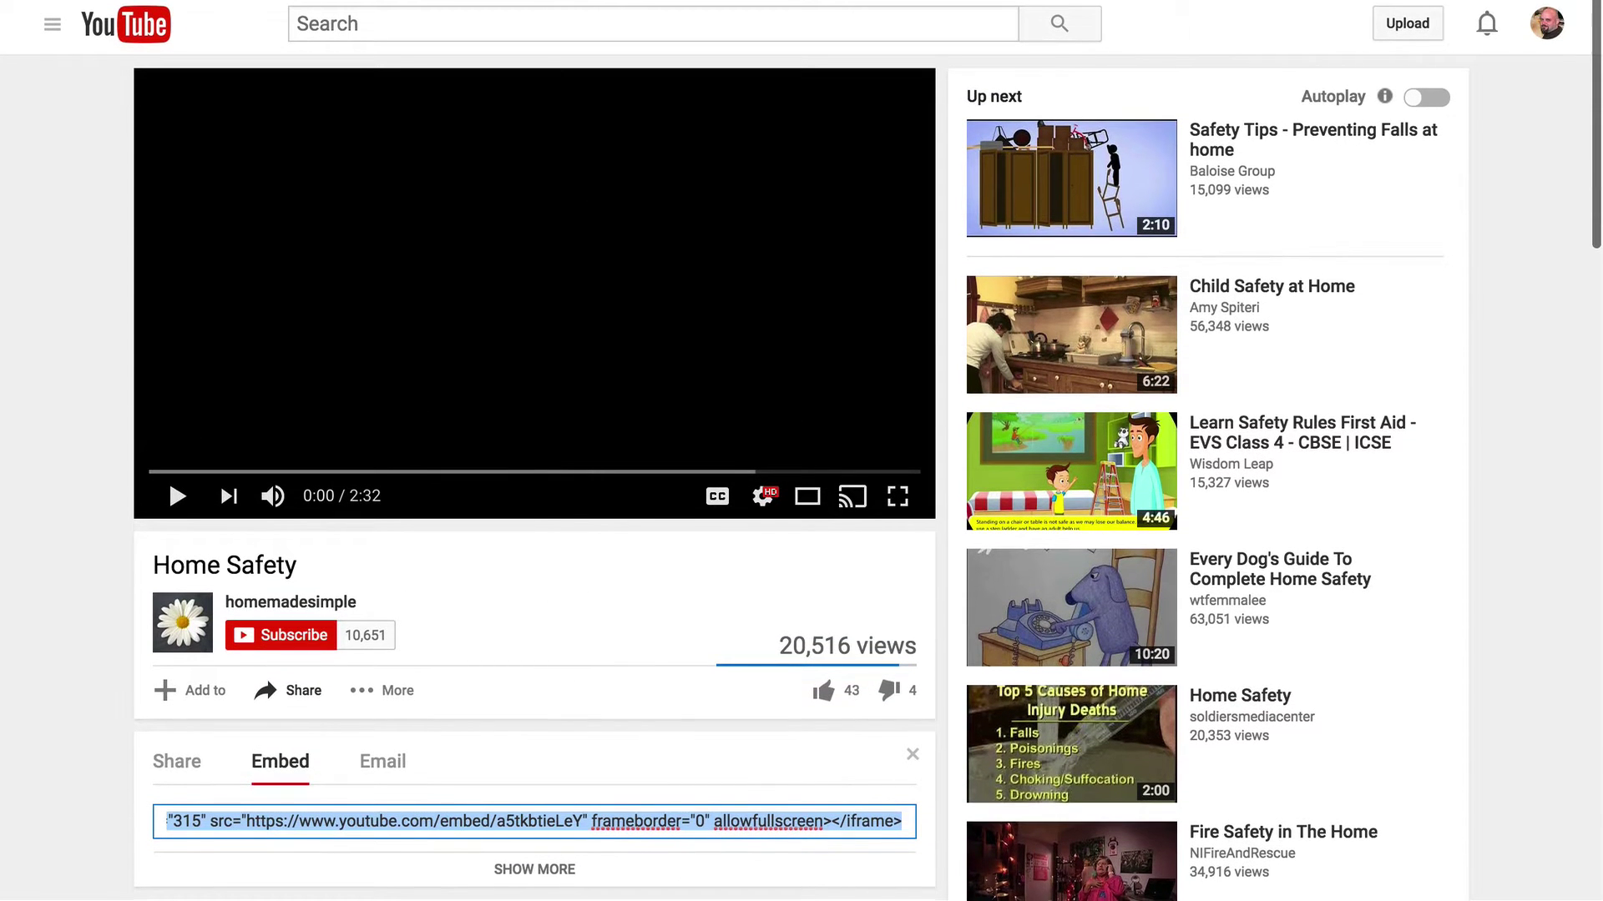
double_click(526, 0)
click(527, 15)
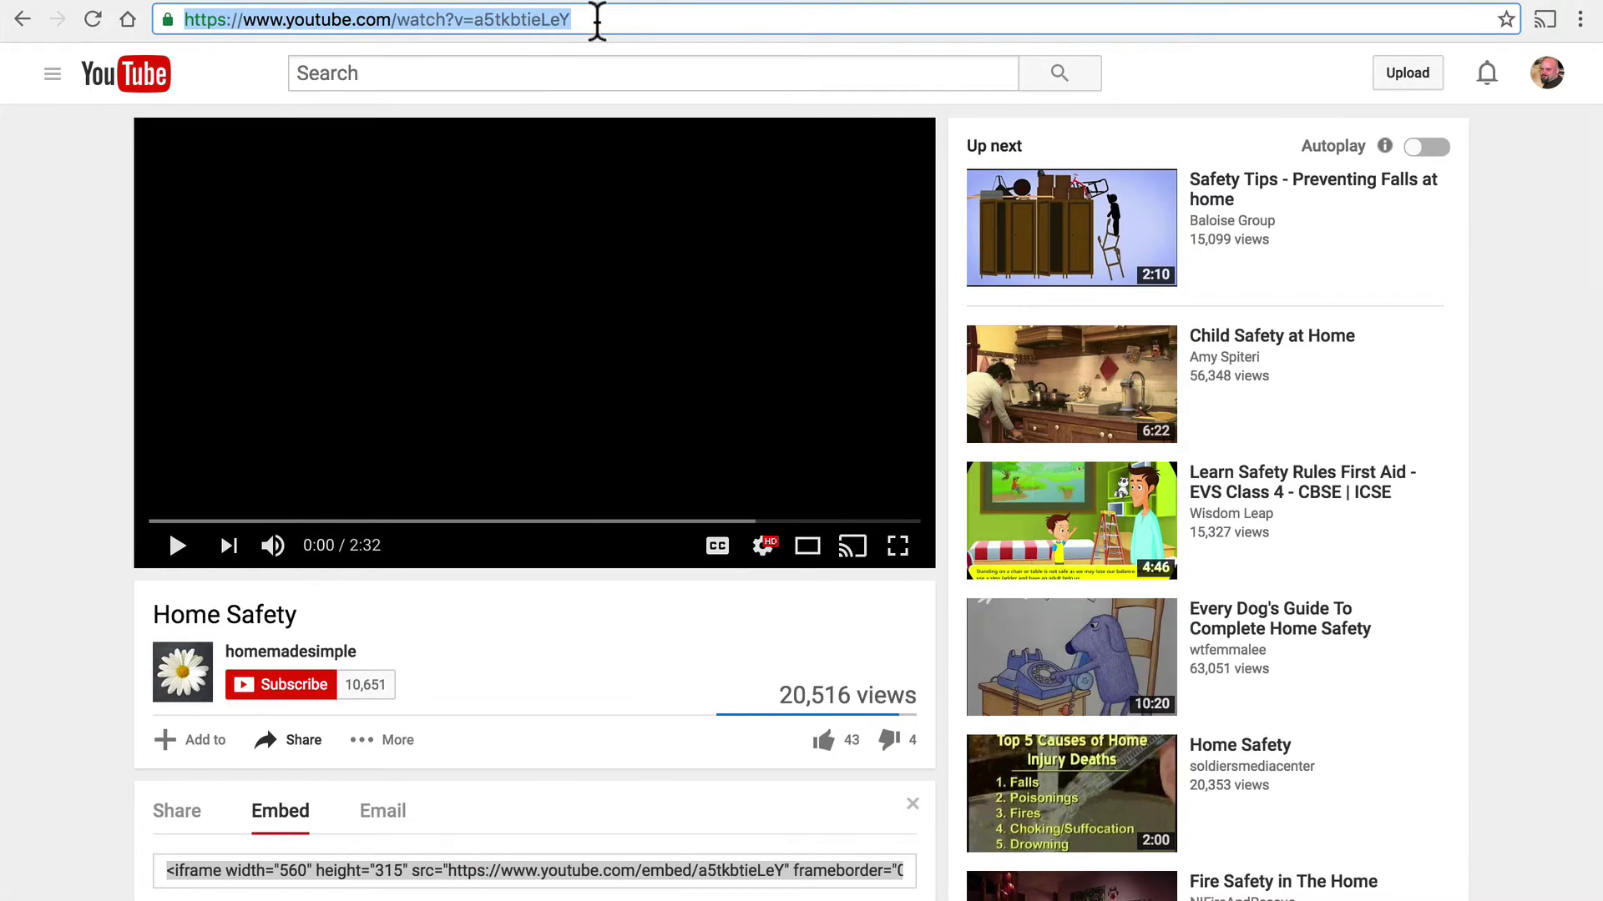
click(556, 0)
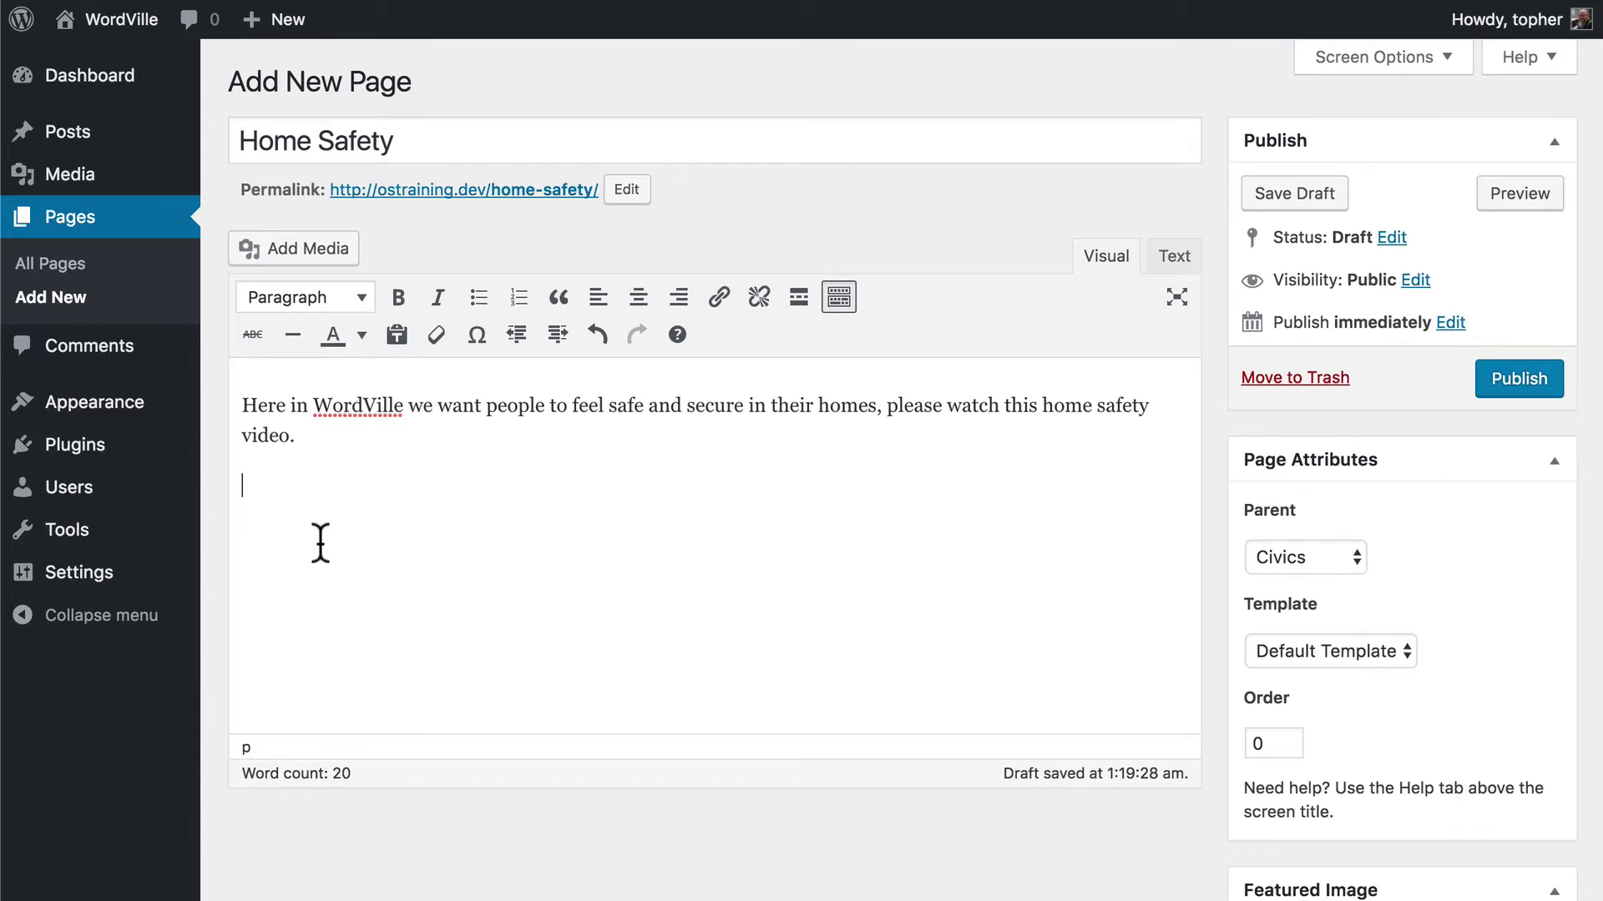
Step: Paste the YouTube URL on a new line below the intro to embed it, then publish
click(320, 541)
text(https://www.youtube.com/watch?v=a3ikbtcL2Y)
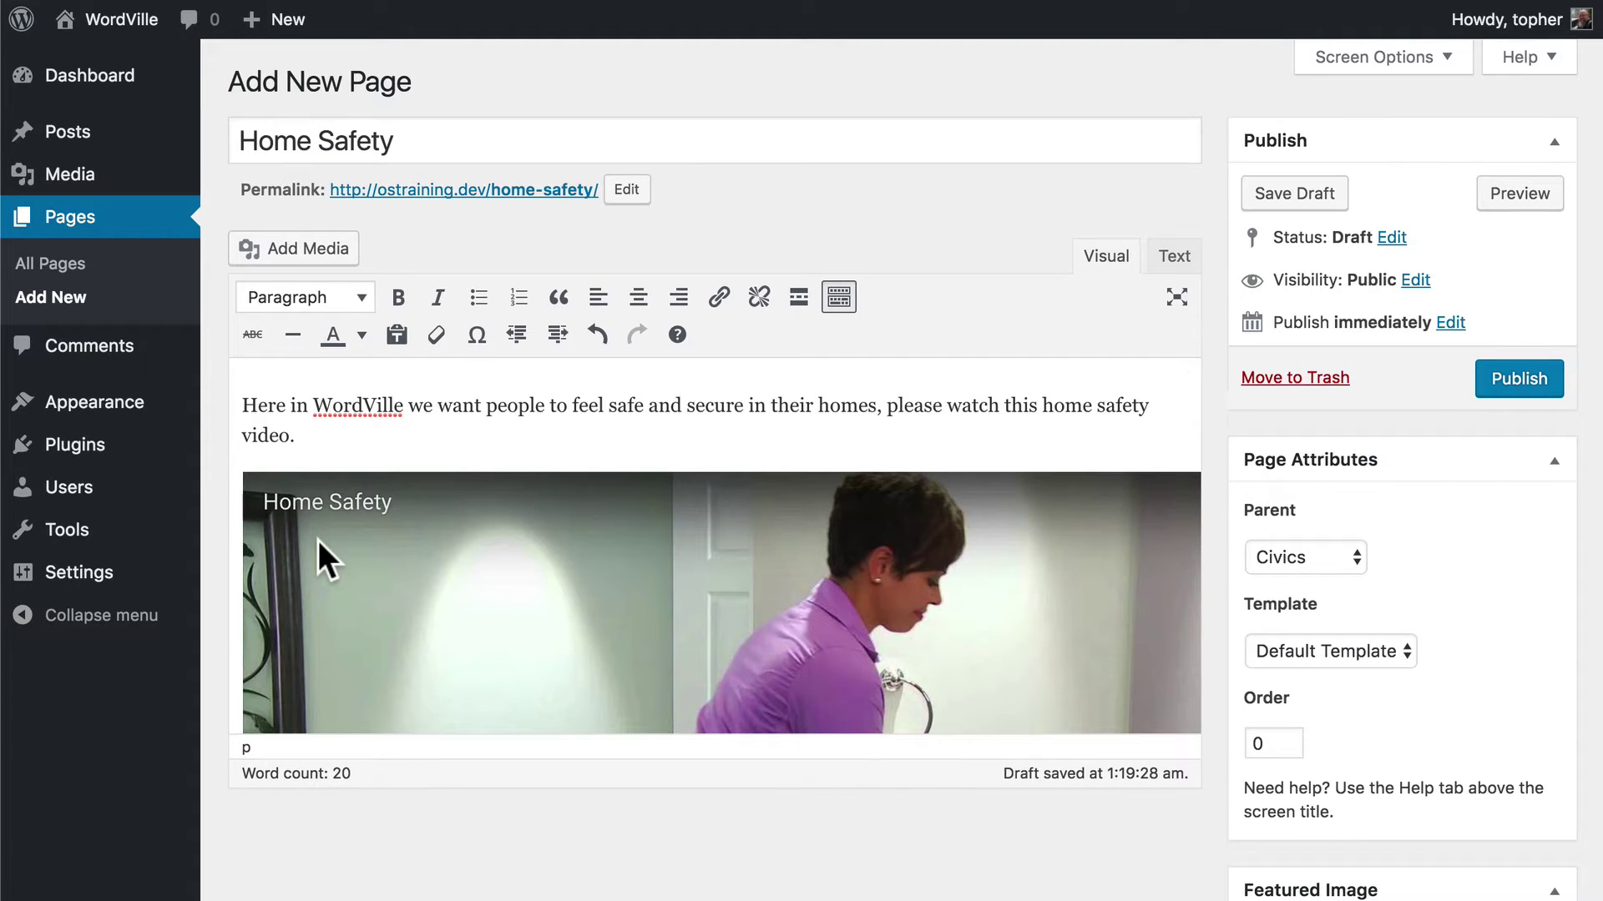
scroll(890, 445, down, 3)
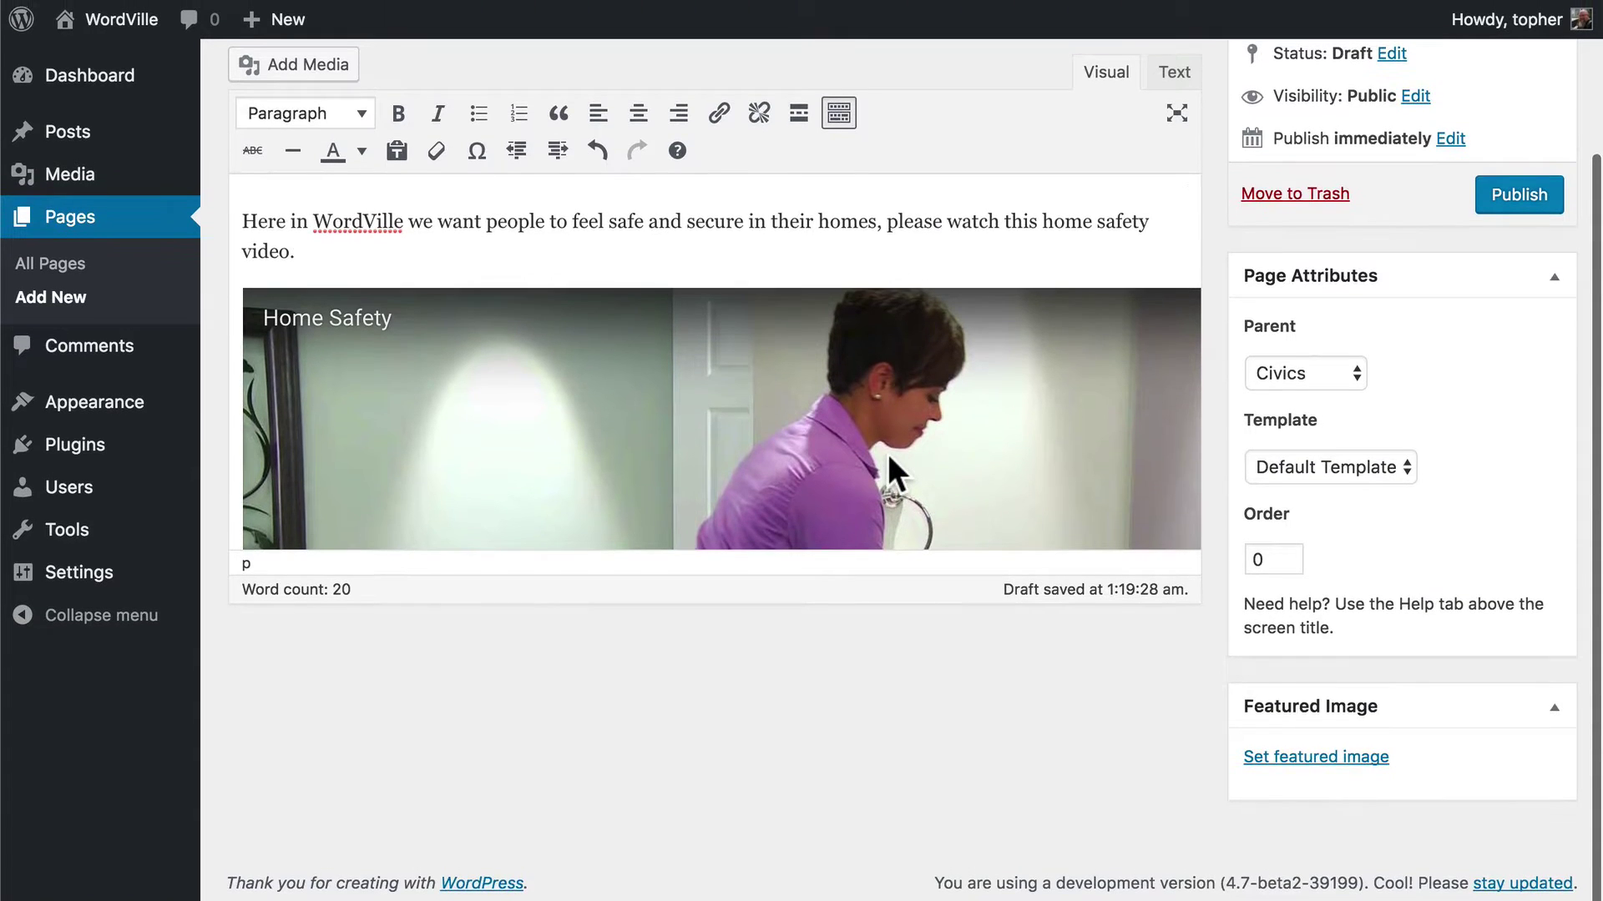
click(897, 216)
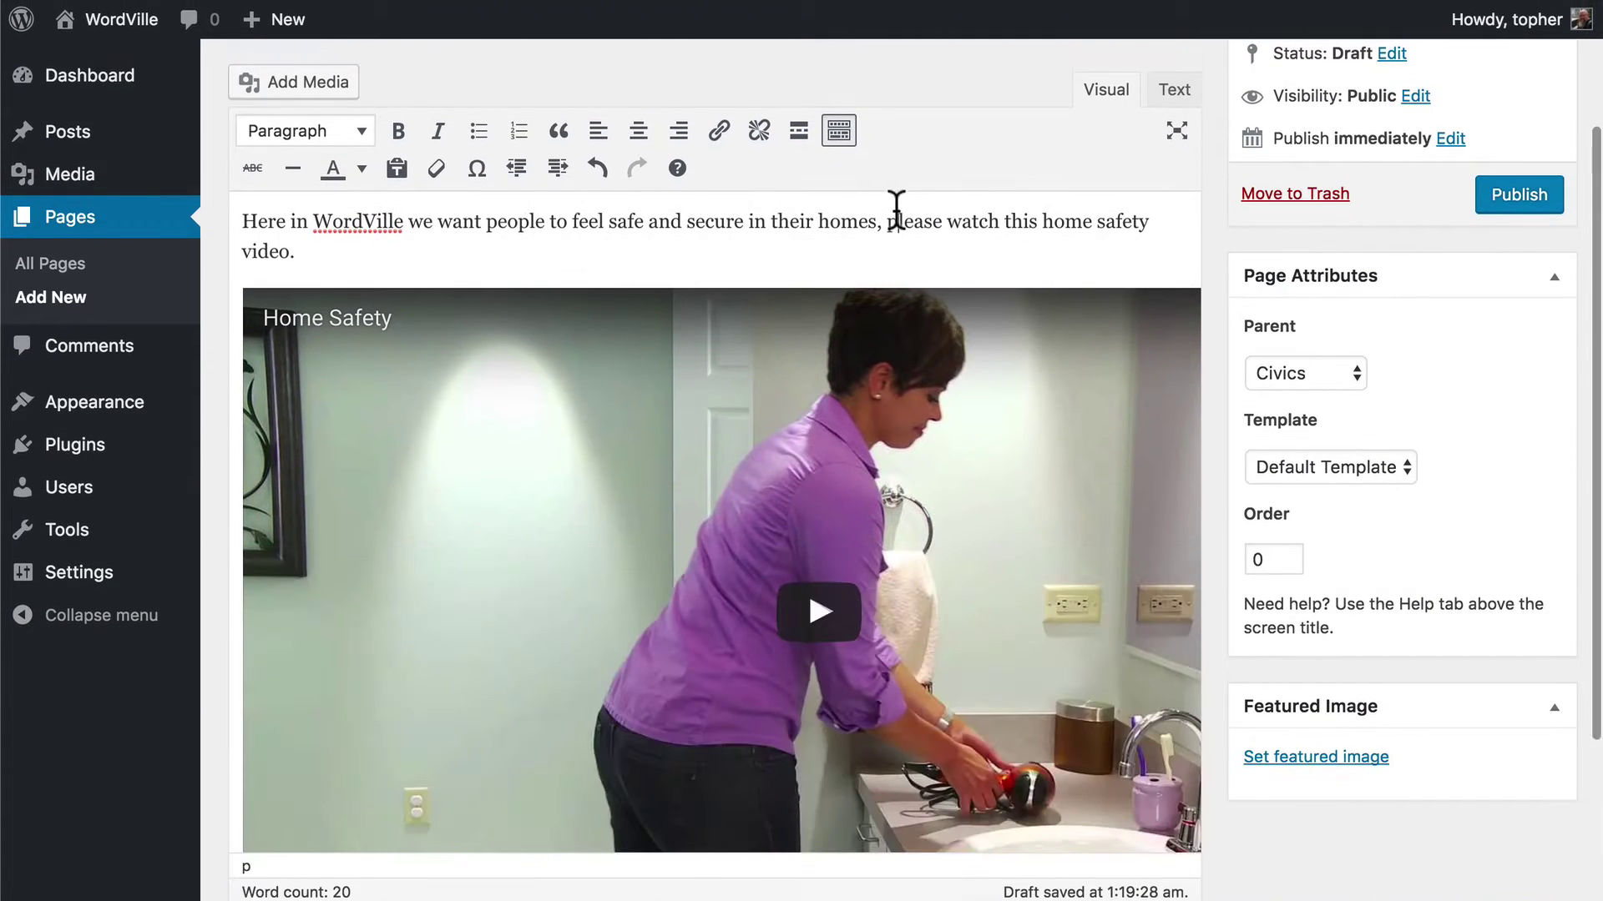
scroll(971, 252, up, 2)
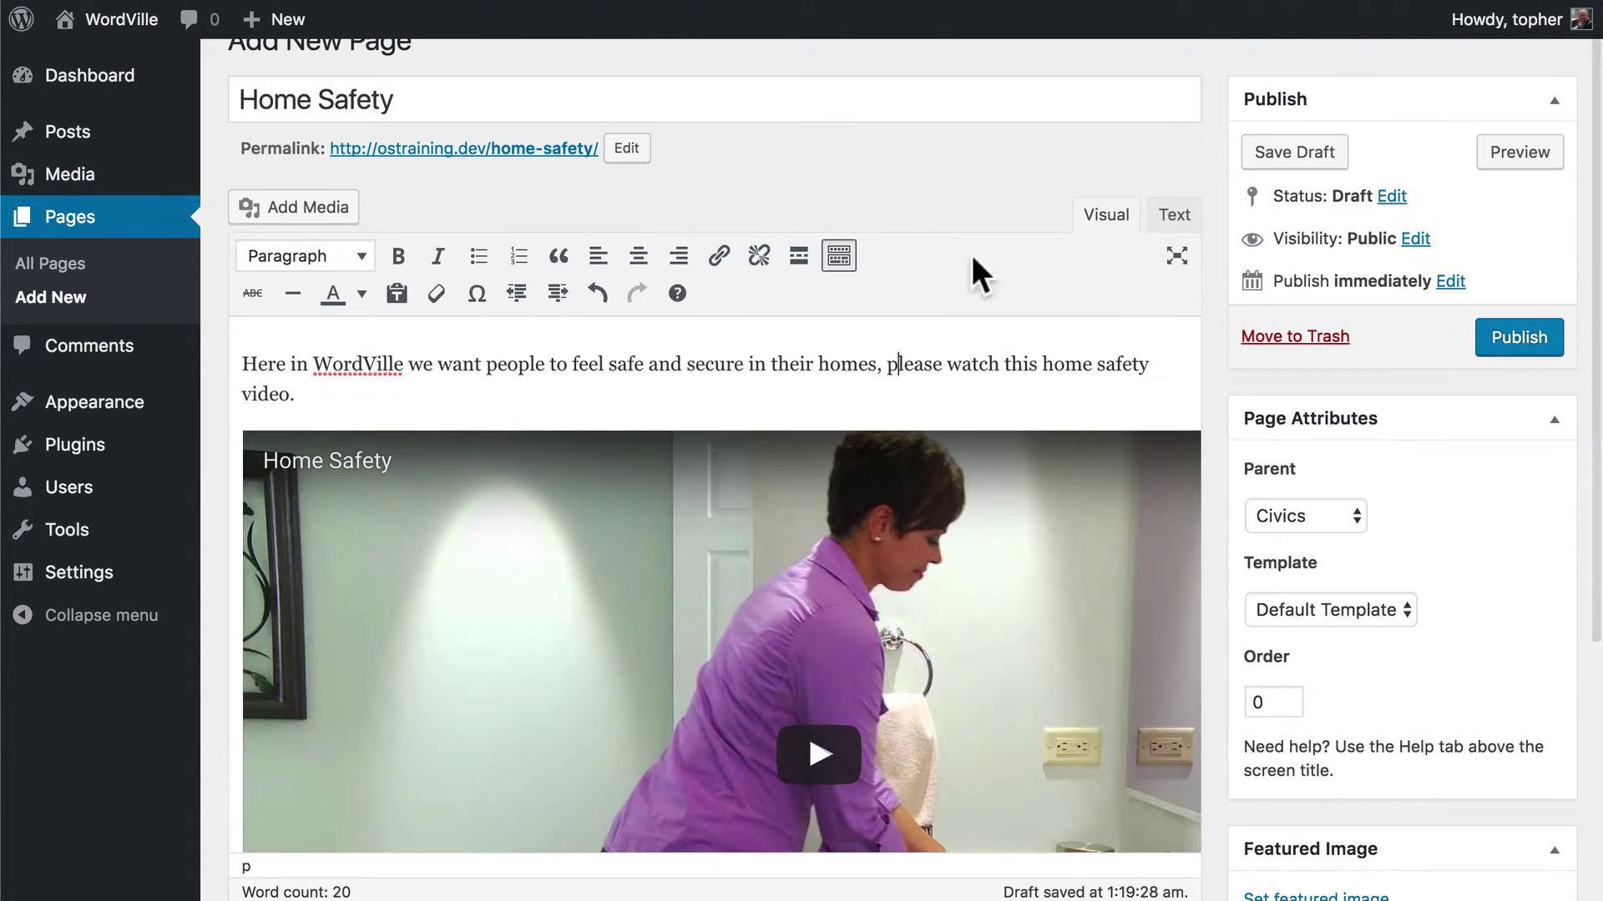
click(1503, 337)
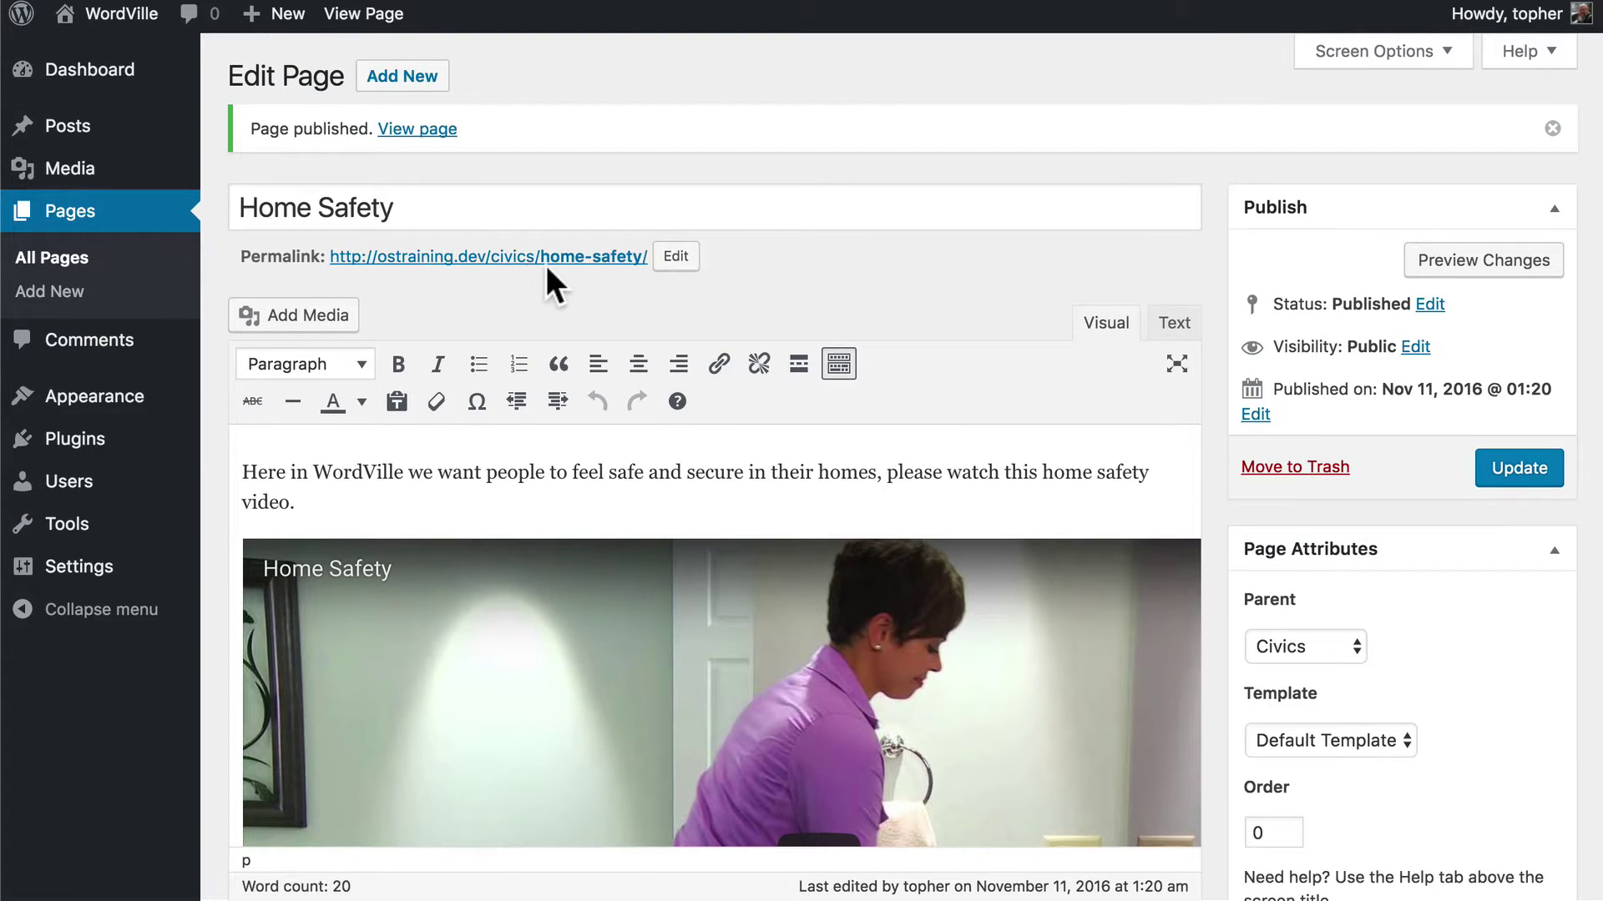
Step: Open the live Home Safety page, then play, pause, and check the embedded video's settings
click(500, 266)
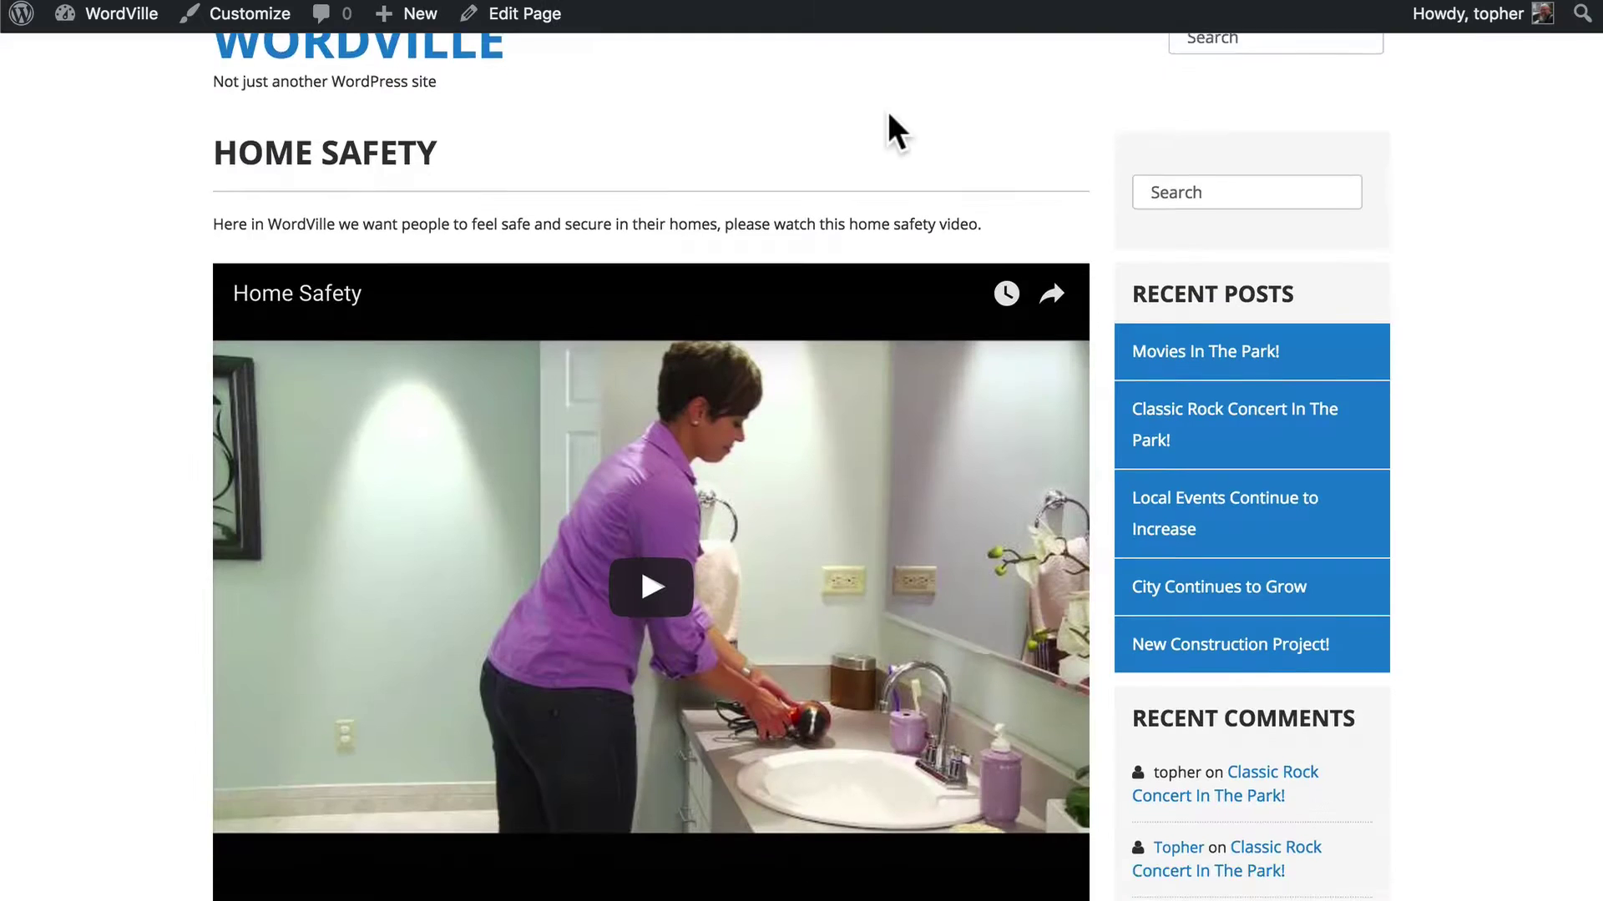
scroll(888, 112, down, 2)
scroll(948, 85, up, 1)
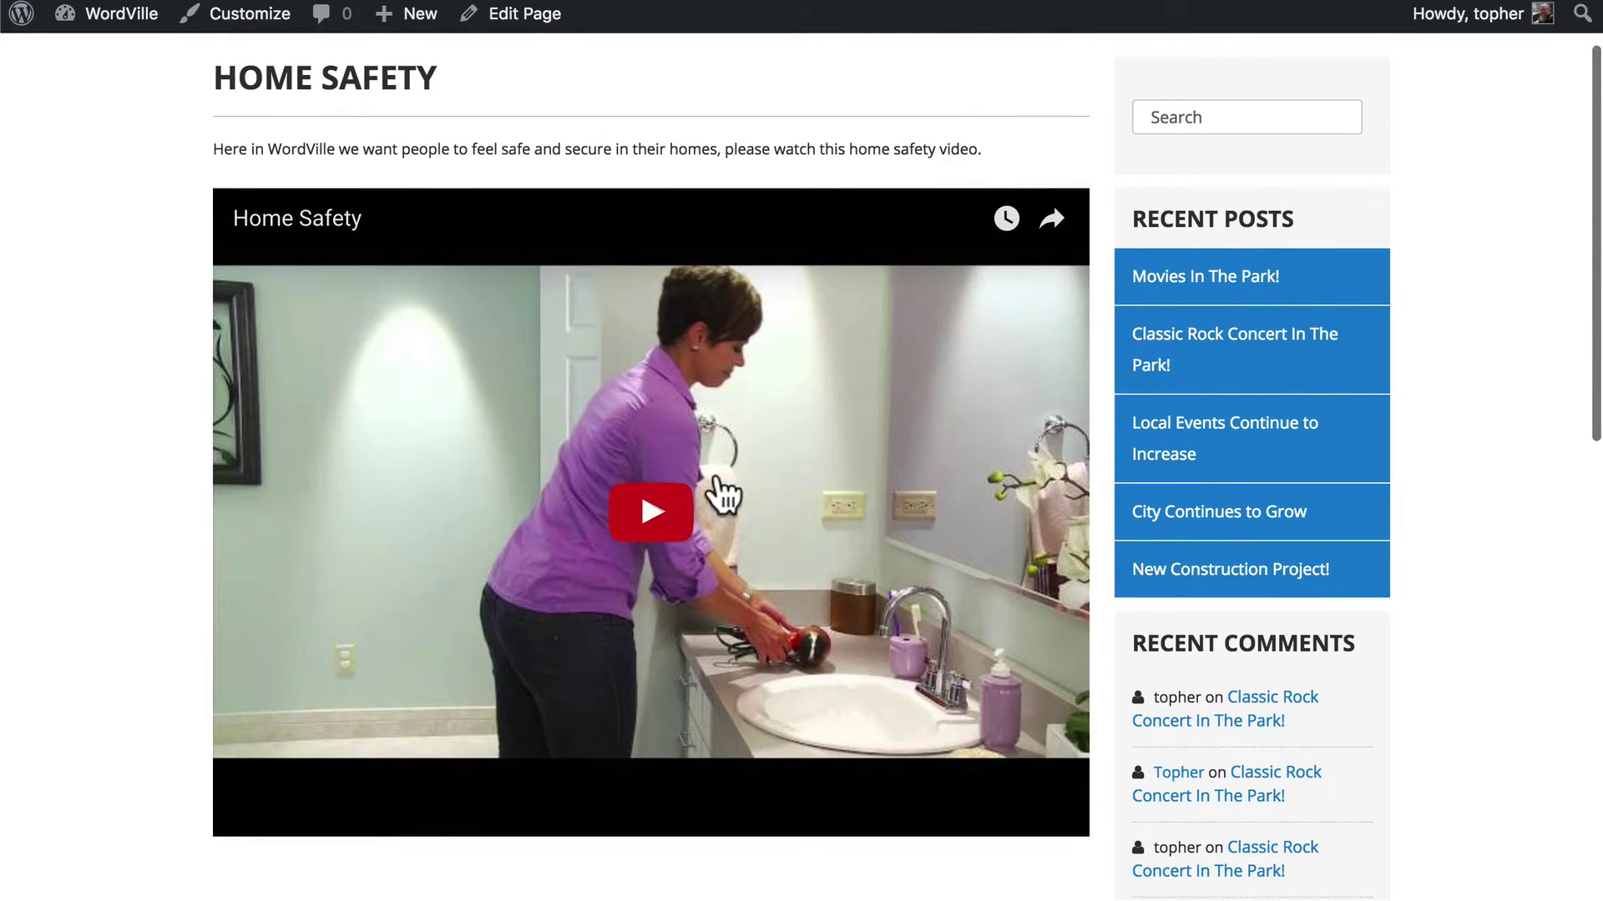
click(647, 509)
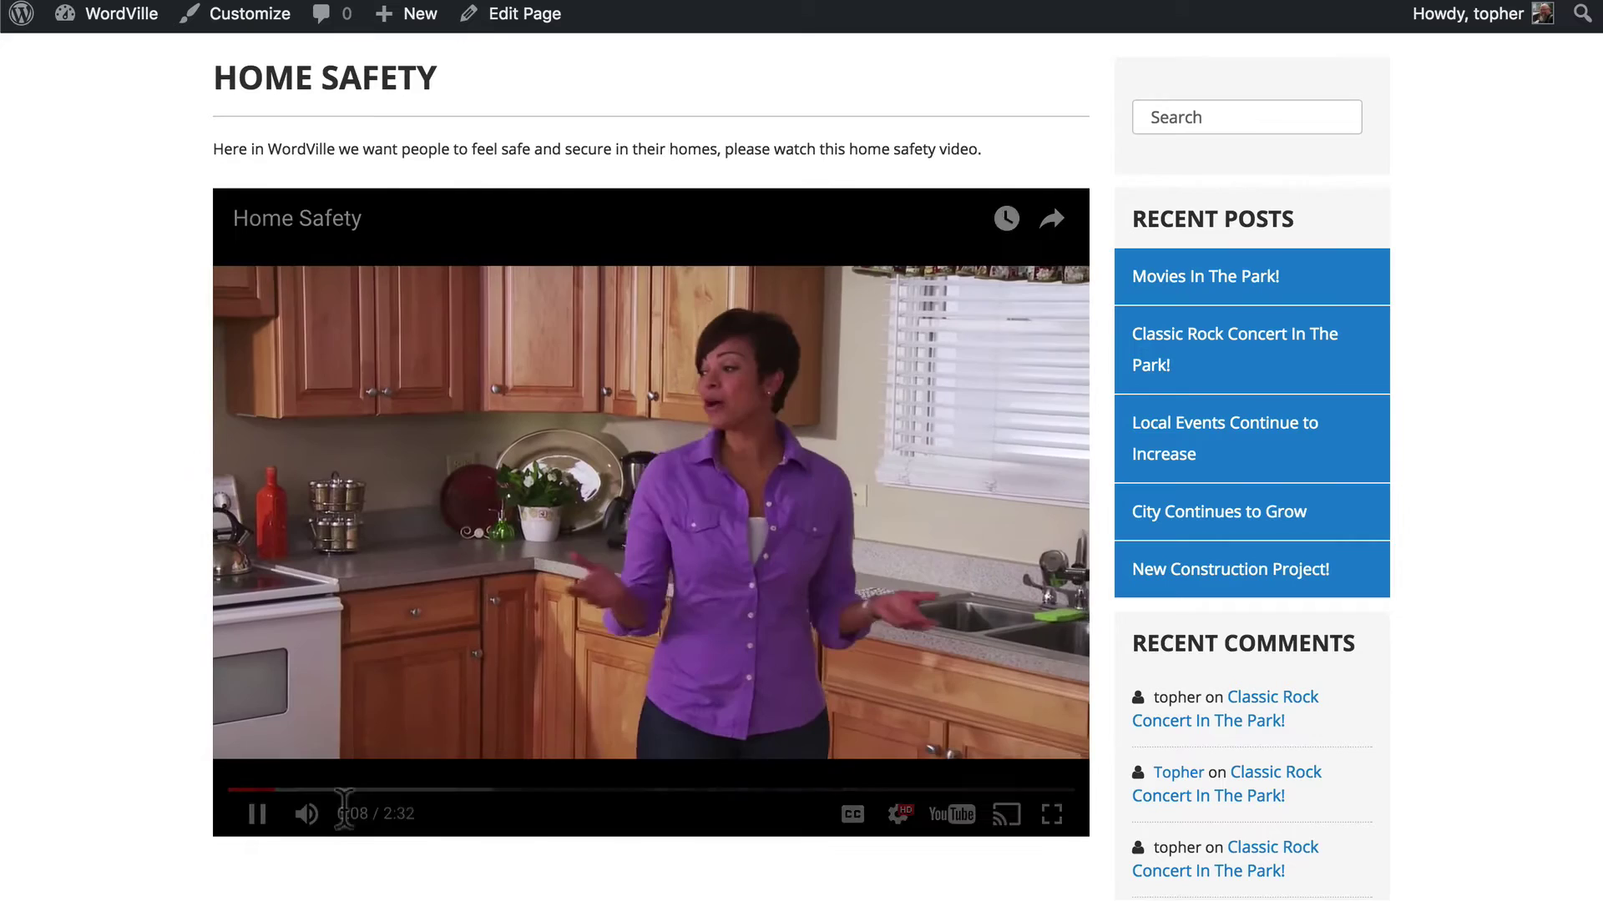
click(258, 816)
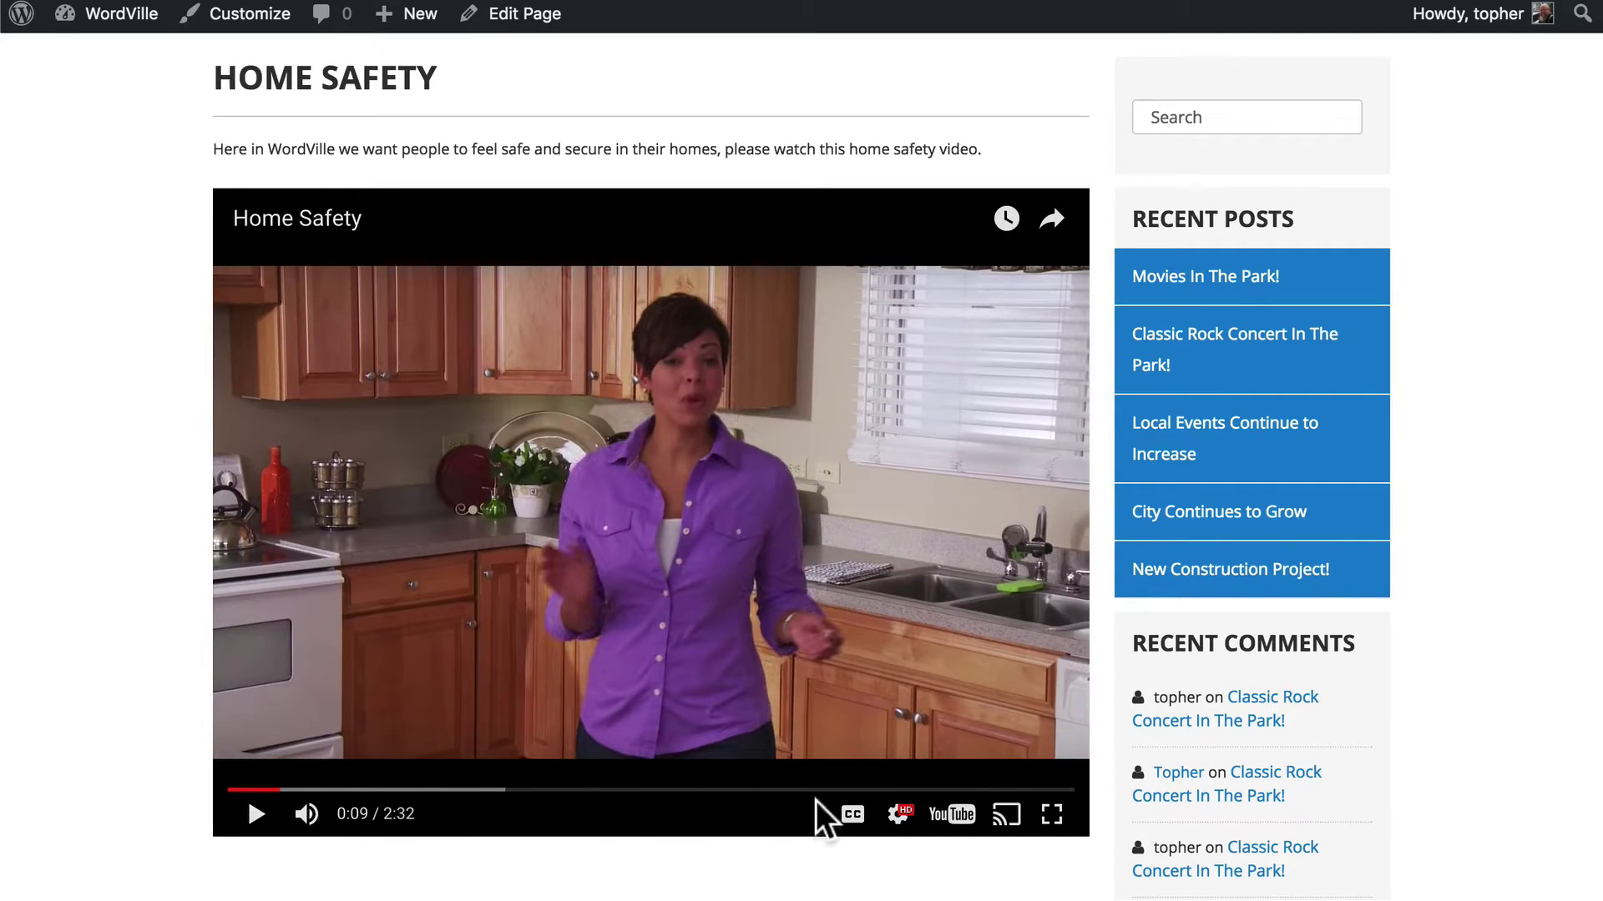
click(898, 815)
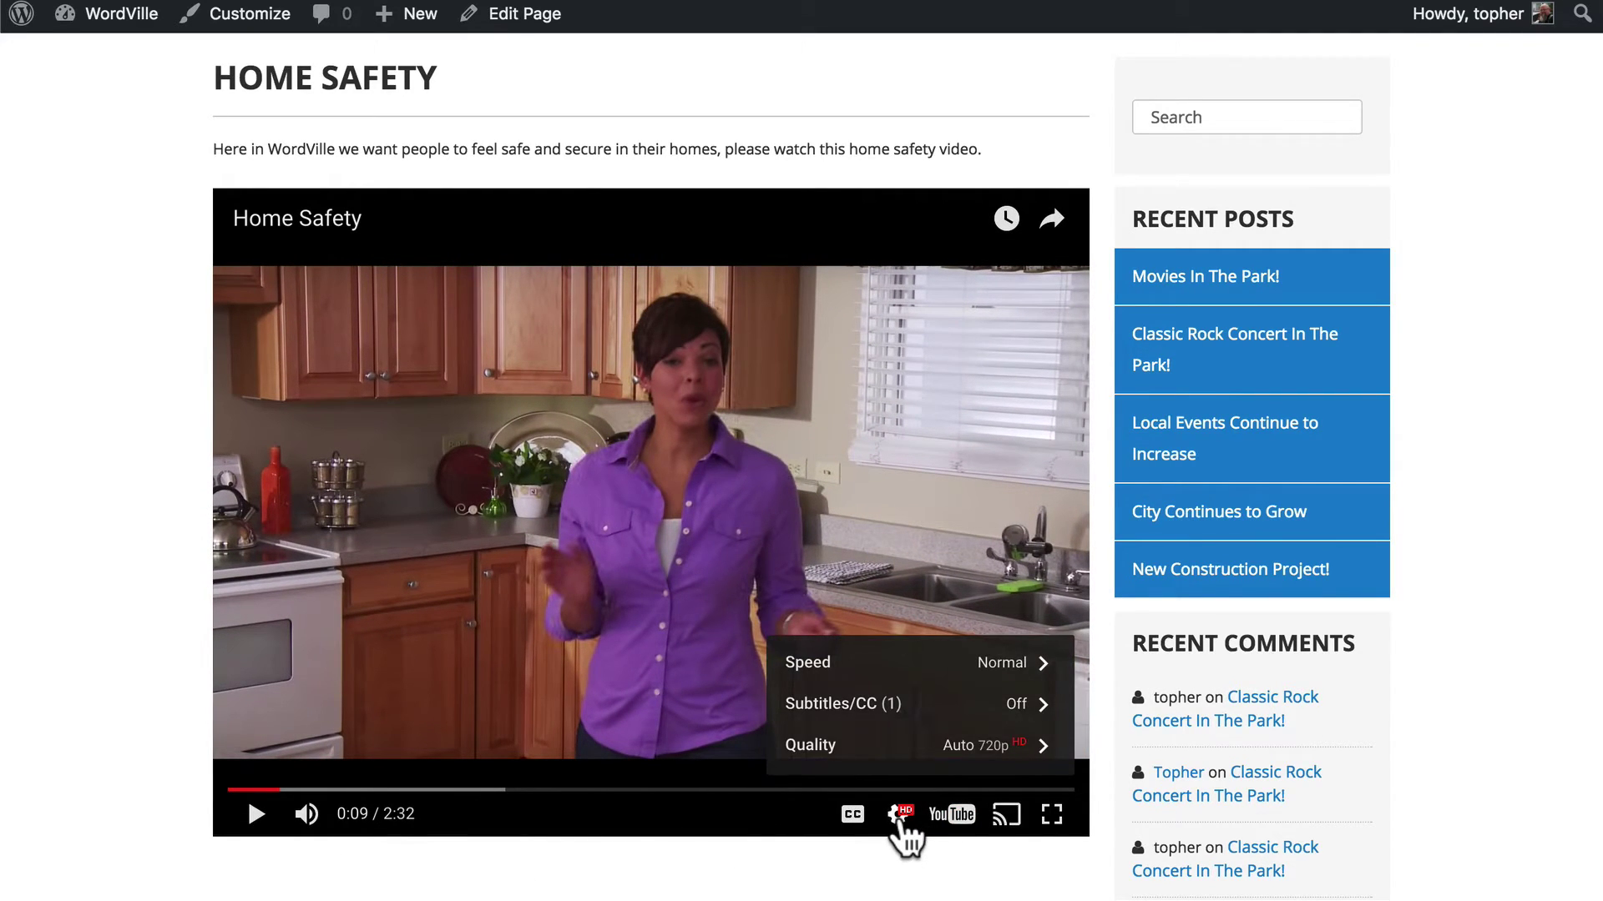
click(897, 818)
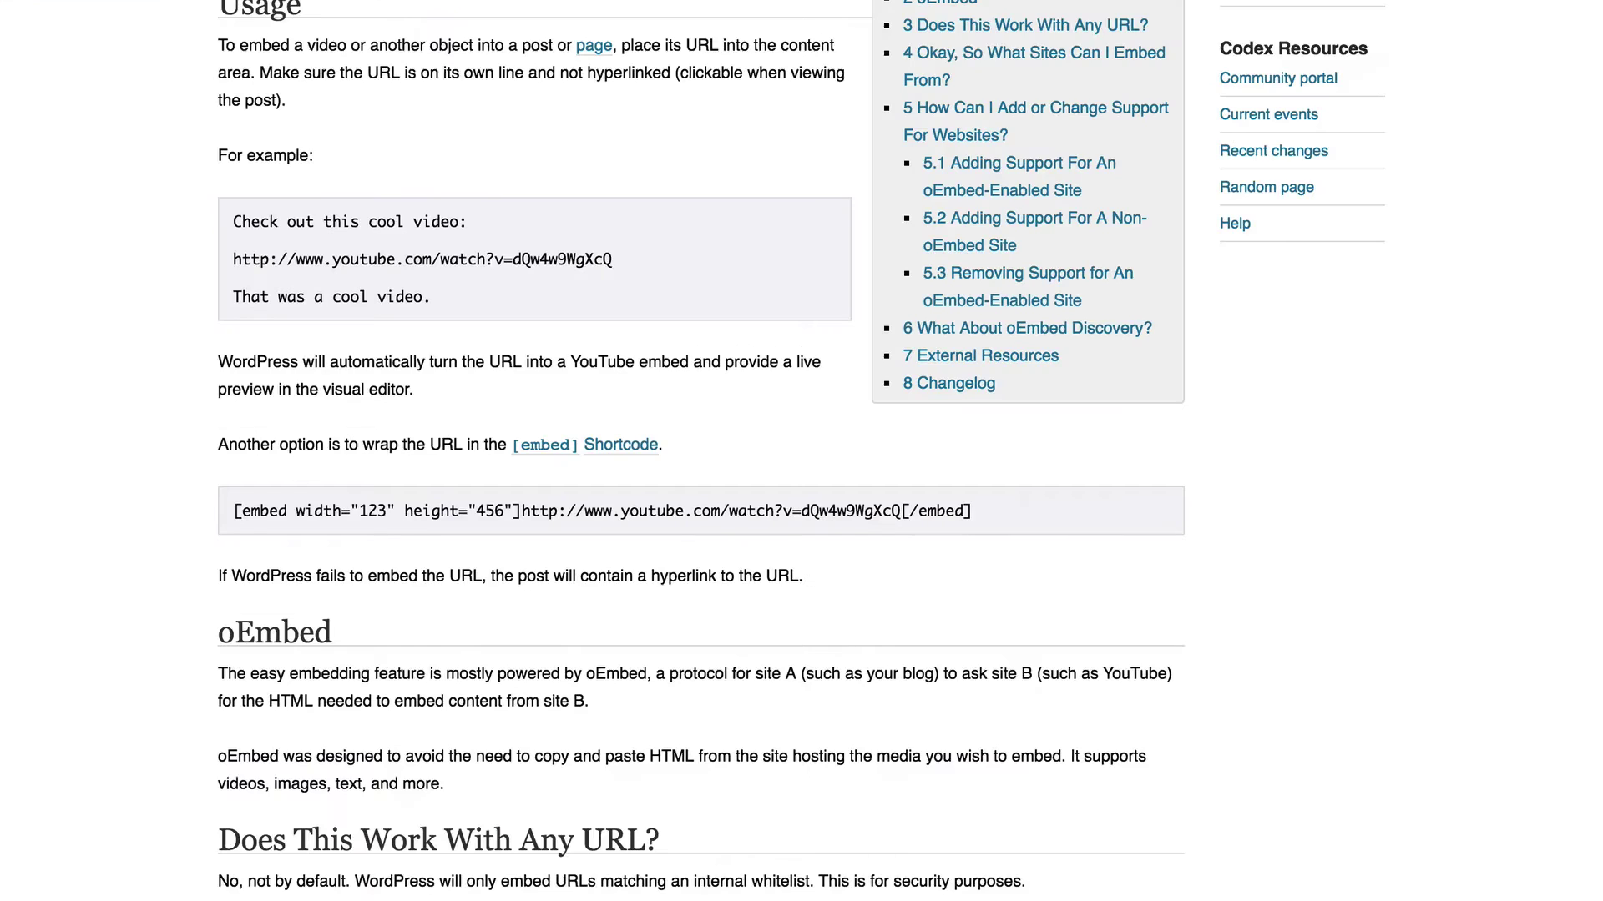
Step: Scroll the Codex Embeds table down to the Twitter row and Notes, then open a new browser tab
scroll(543, 368, up, 1)
scroll(542, 362, down, 3)
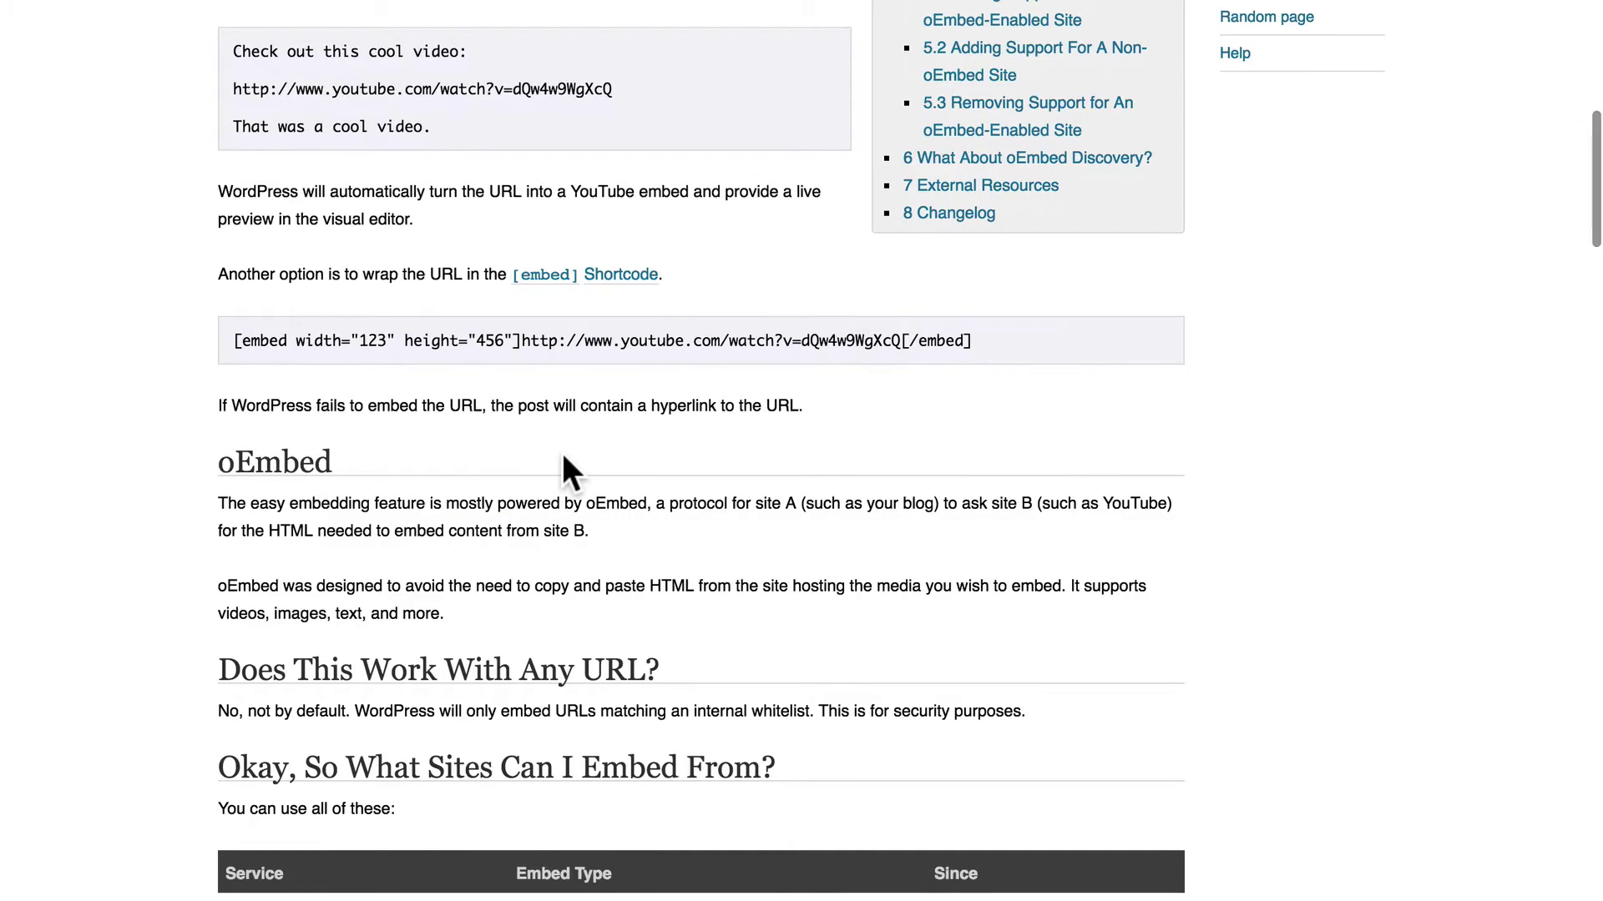
scroll(583, 368, up, 2)
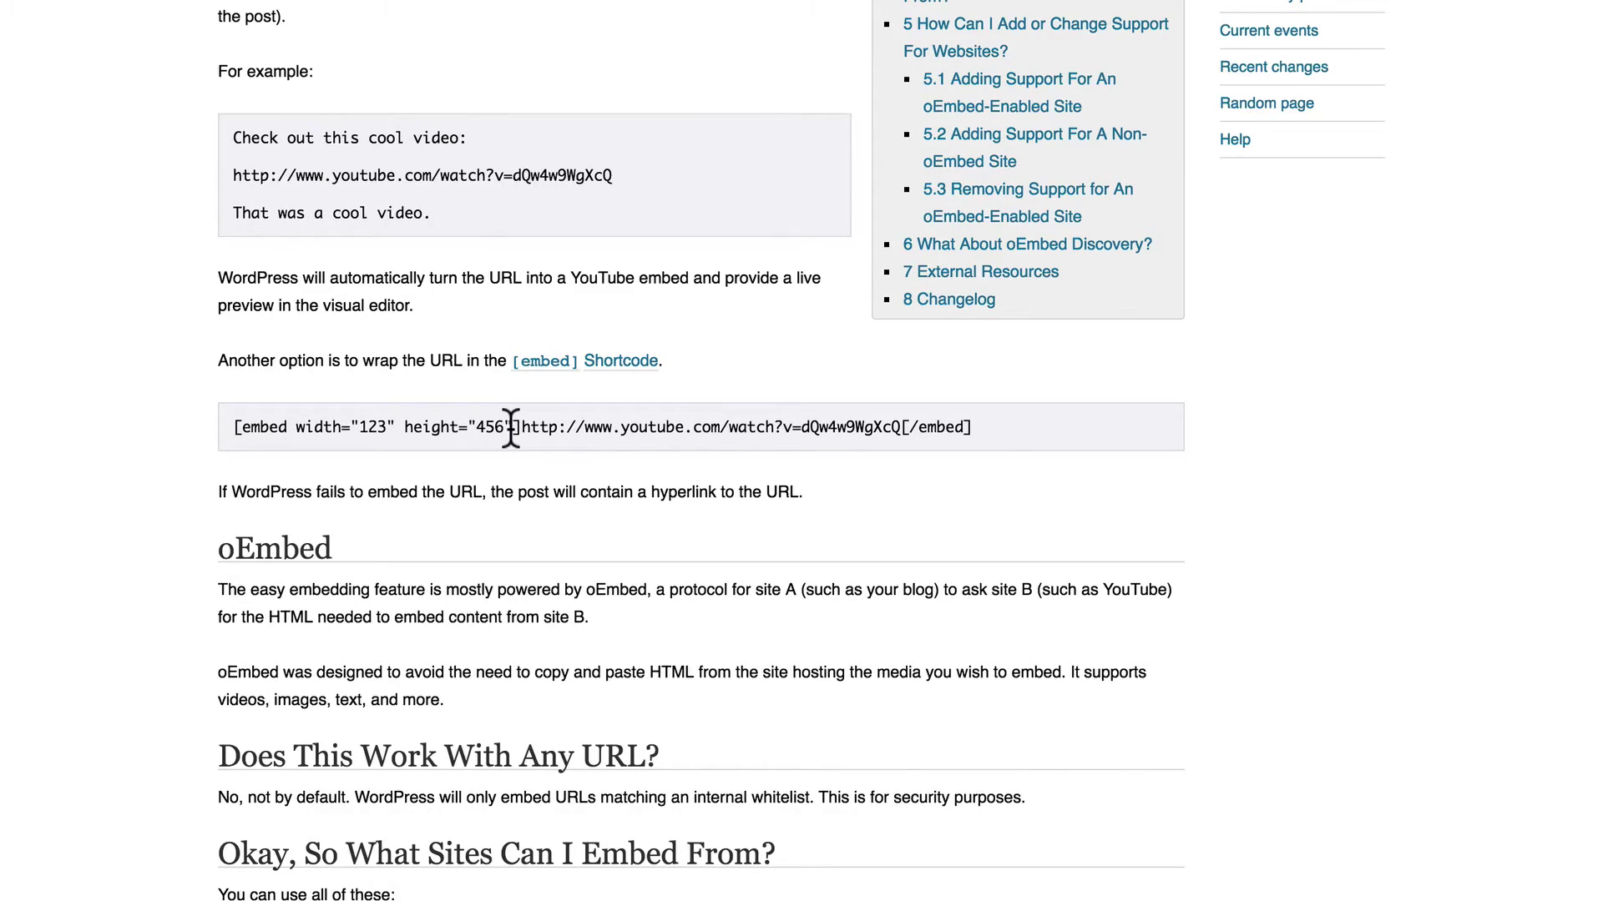
scroll(509, 428, down, 7)
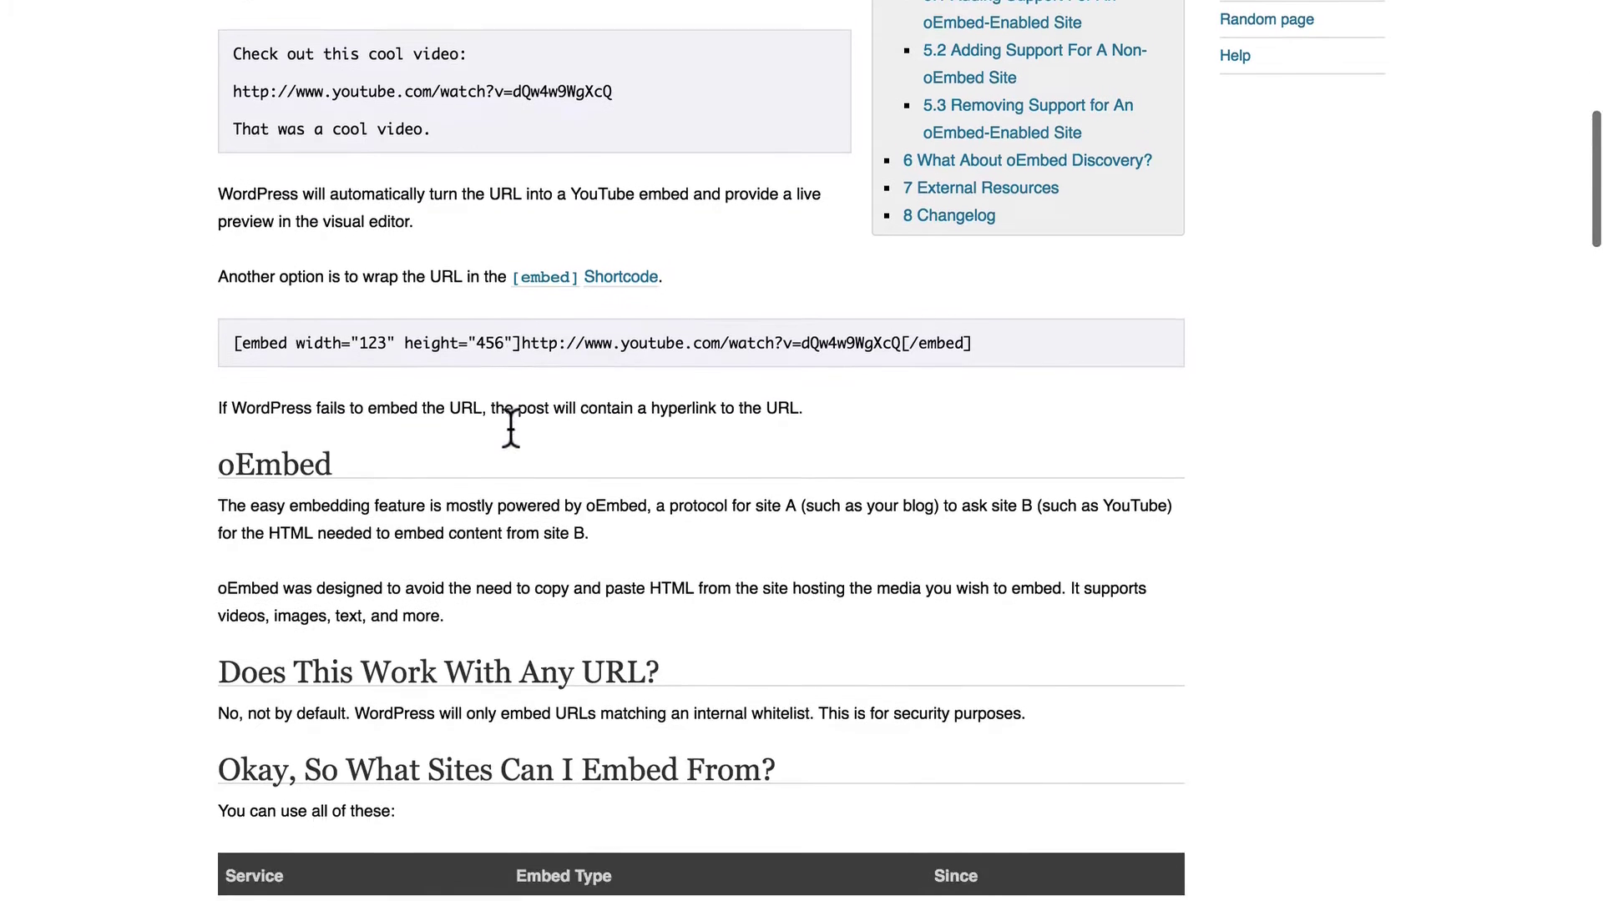
scroll(509, 426, down, 4)
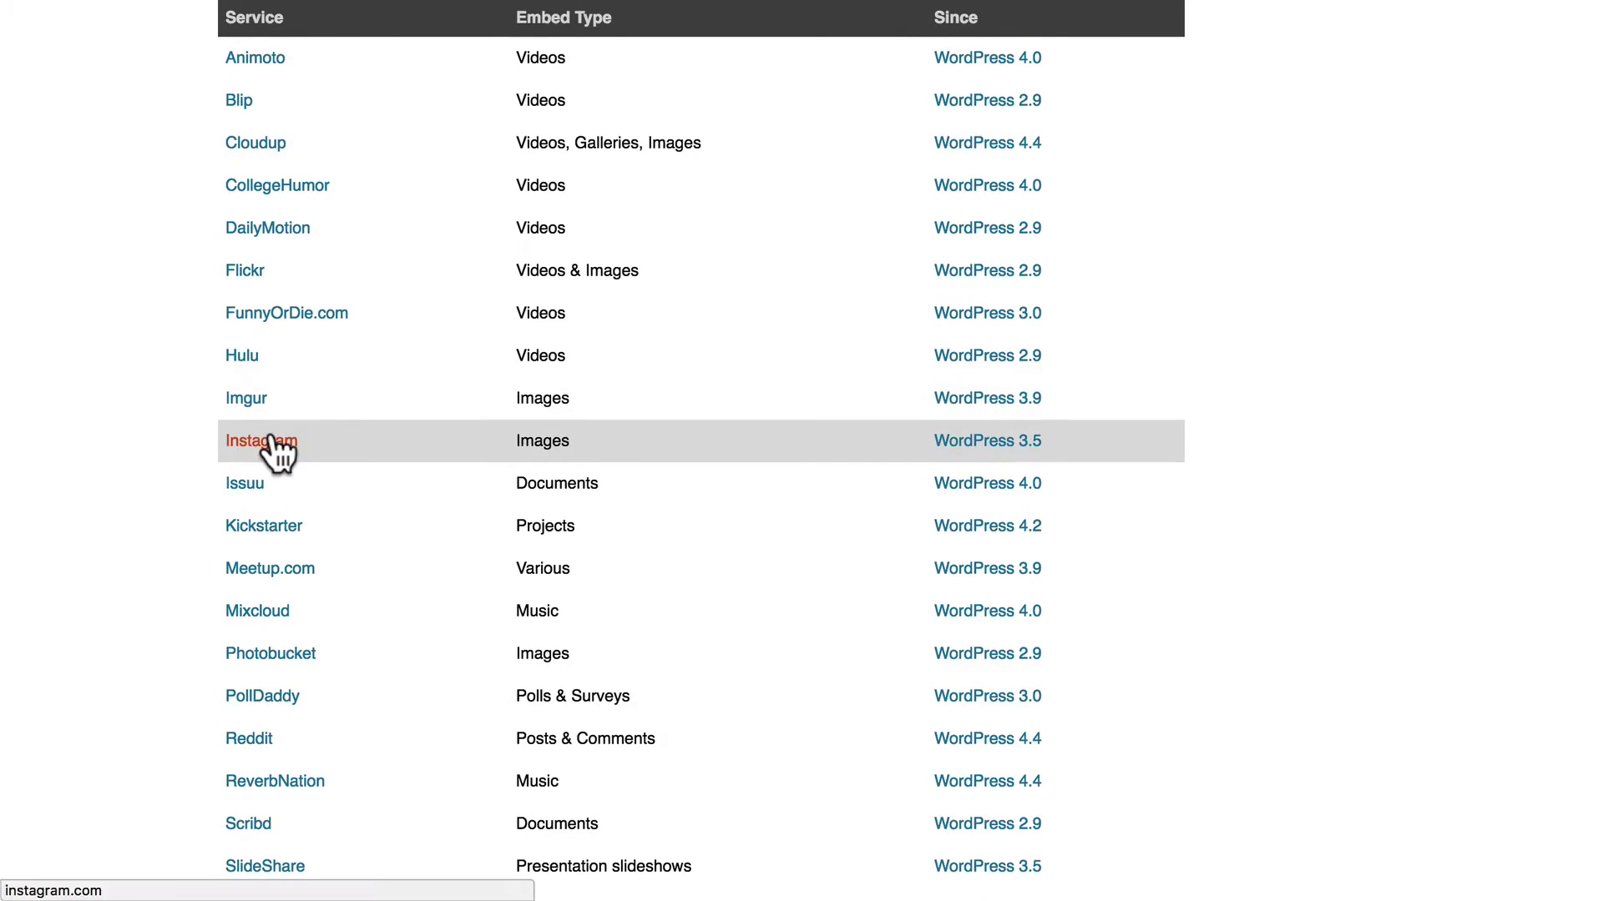
scroll(162, 512, down, 5)
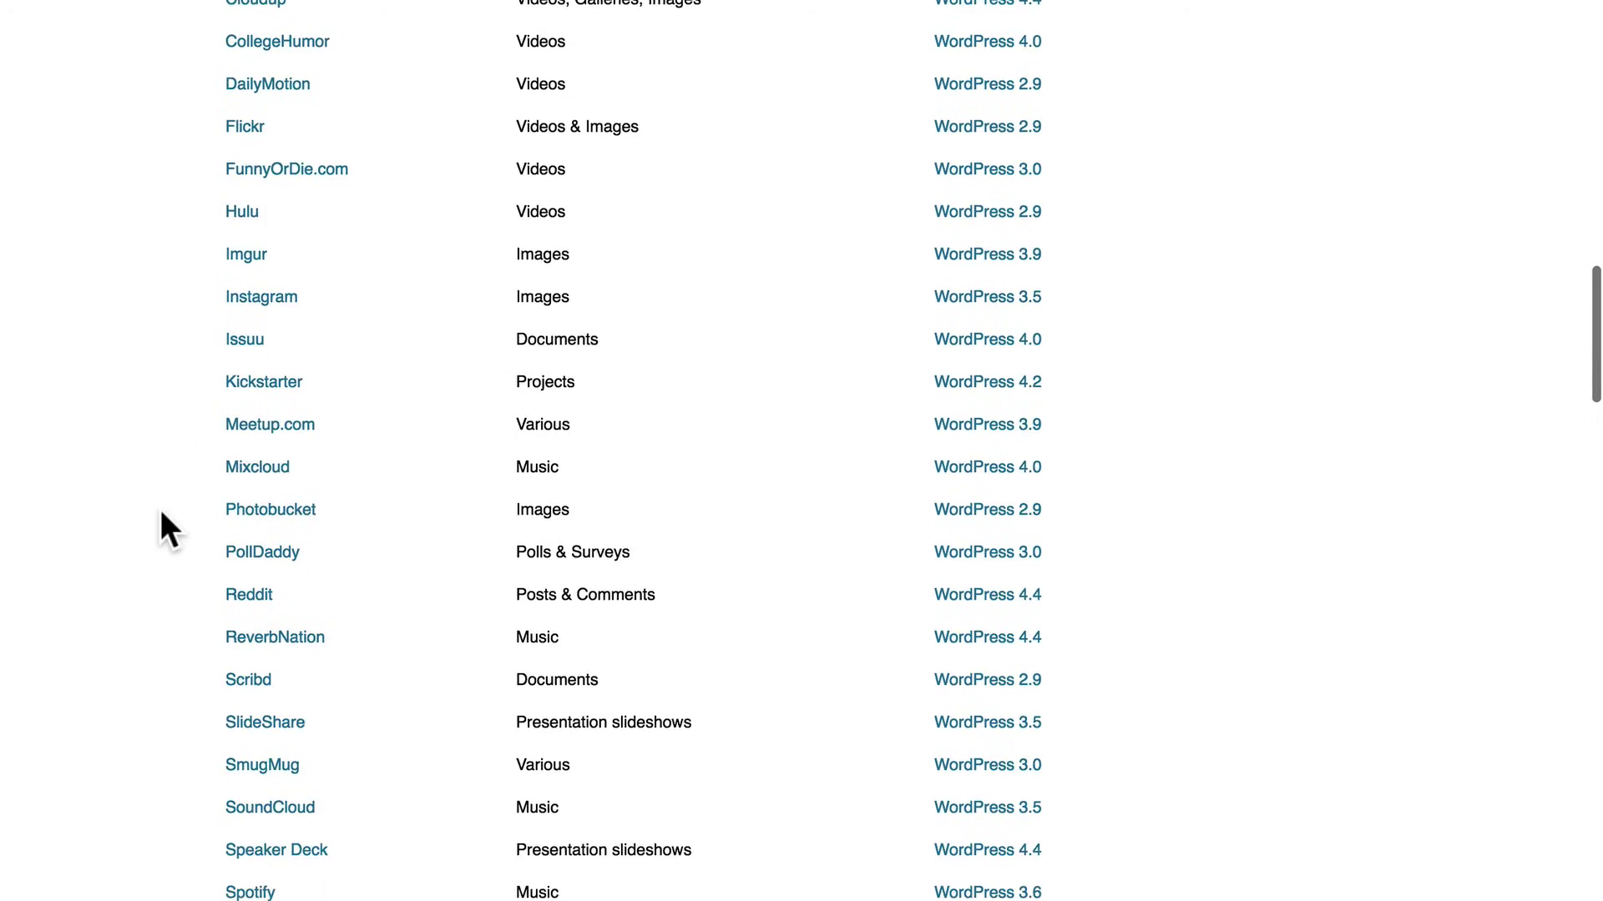
scroll(161, 512, down, 4)
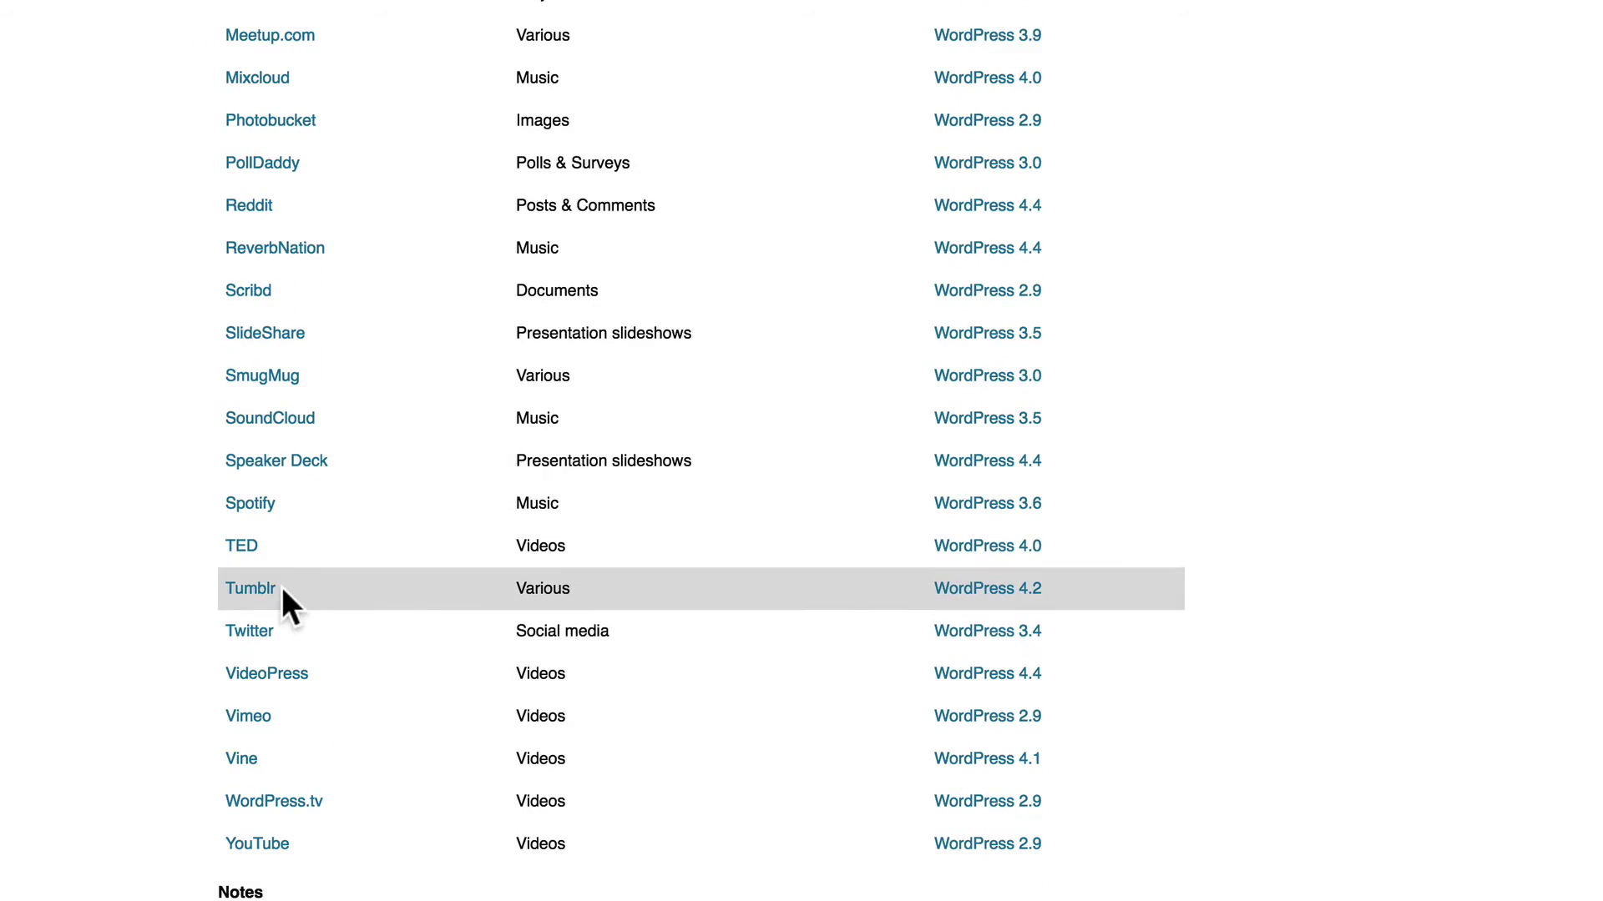
scroll(487, 643, down, 5)
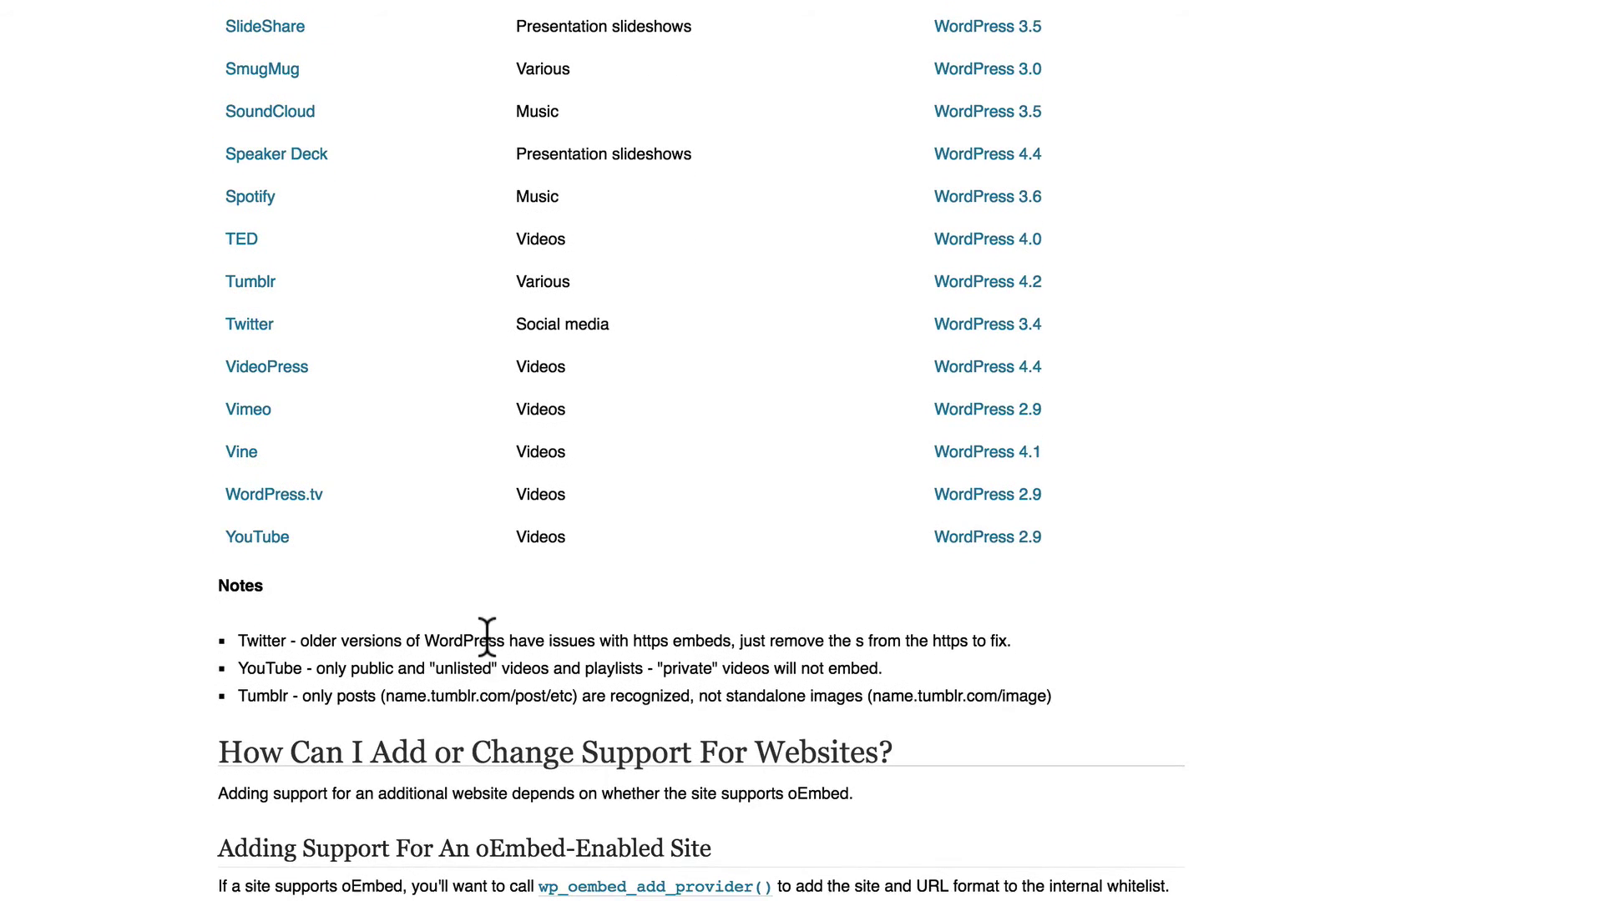
scroll(487, 638, up, 5)
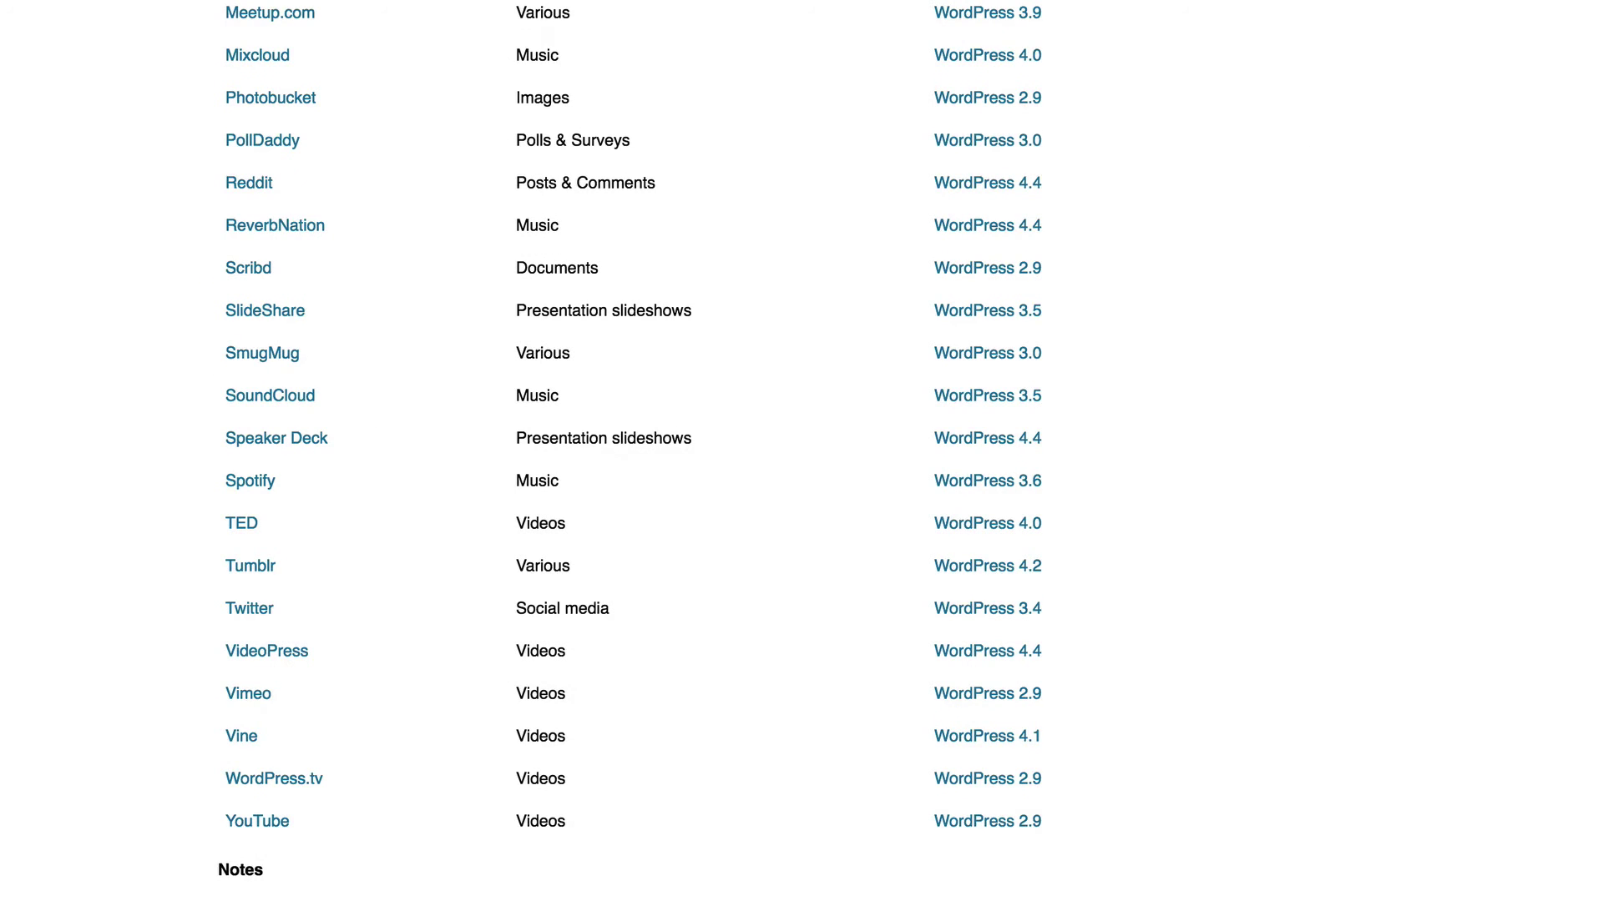
key(super+t)
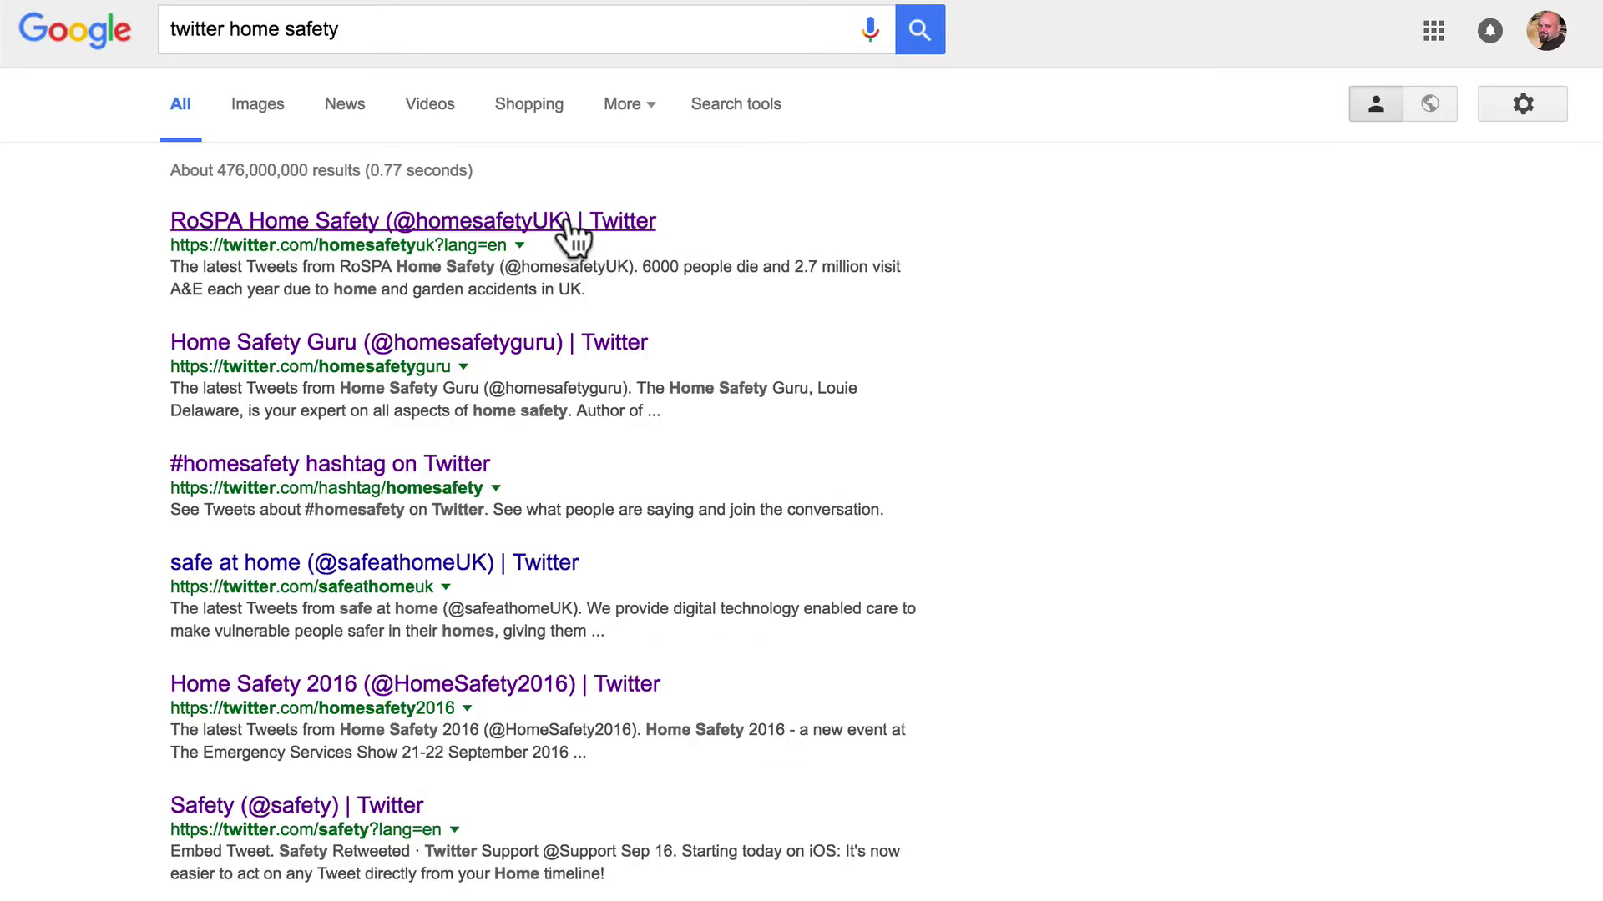
Step: Open the RoSPA Home Safety Electrical Safety tweet and select its full web address to copy
click(566, 219)
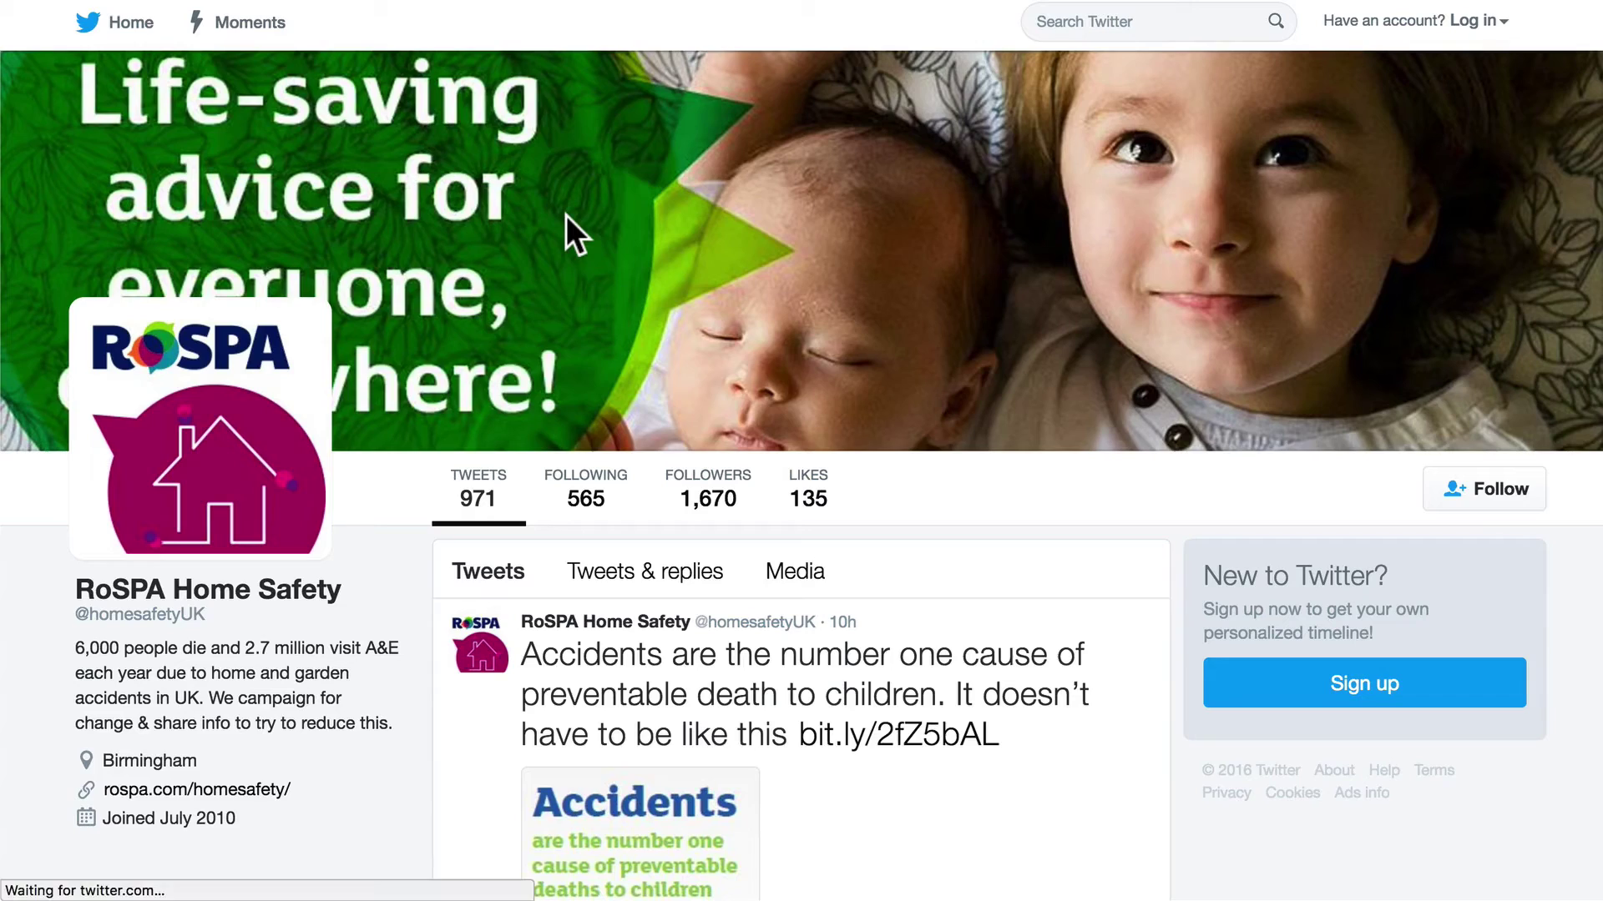
scroll(825, 230, down, 8)
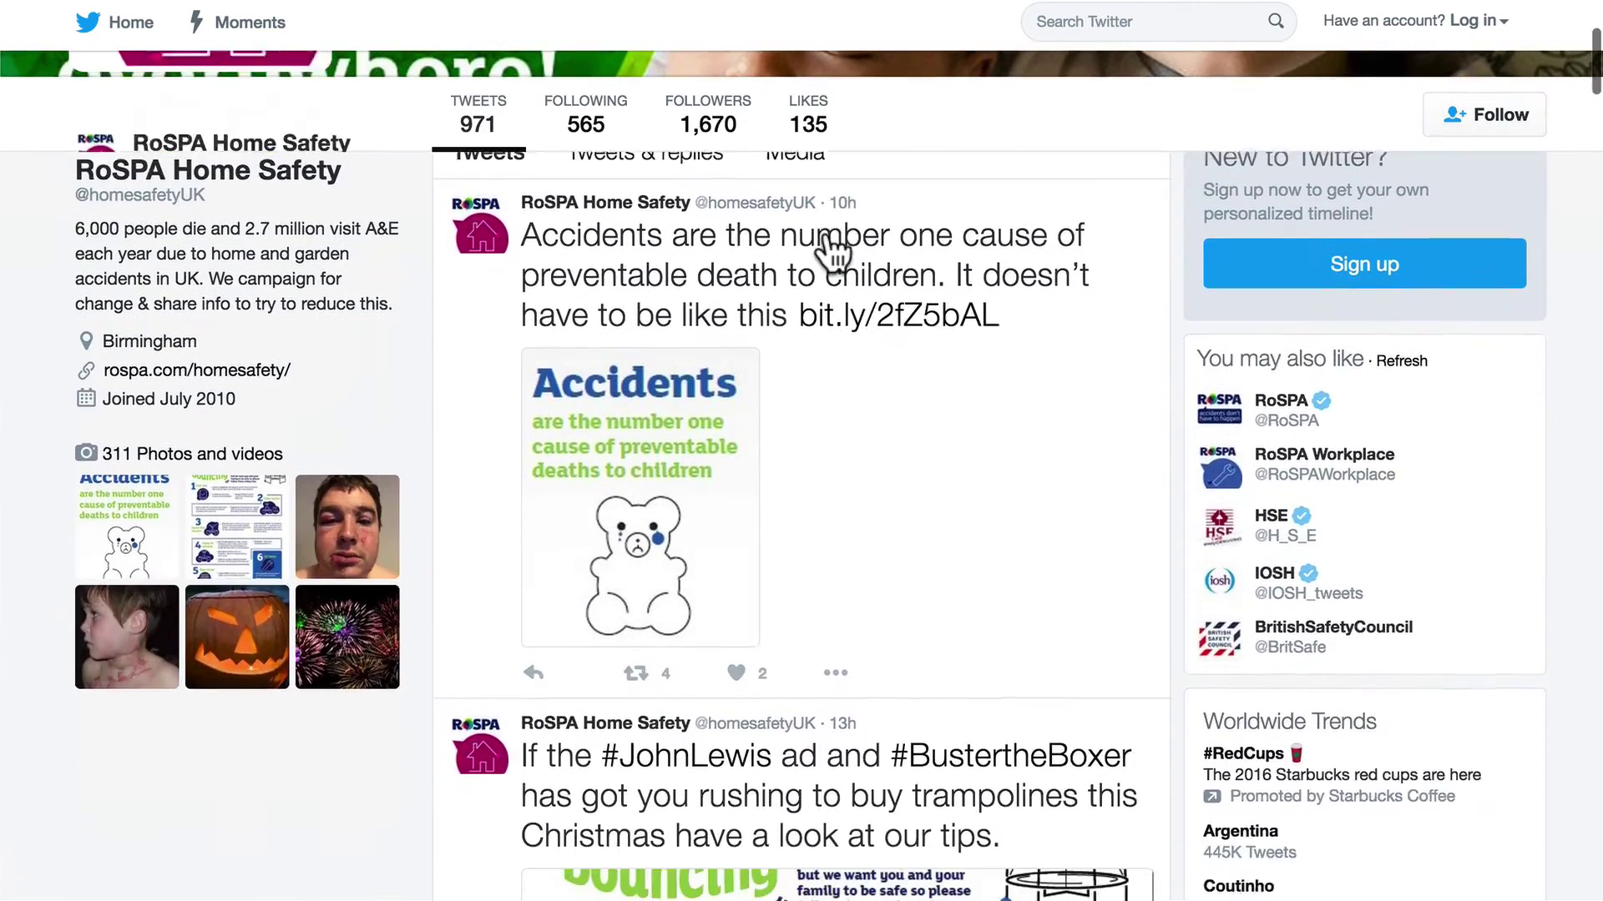
scroll(830, 254, down, 15)
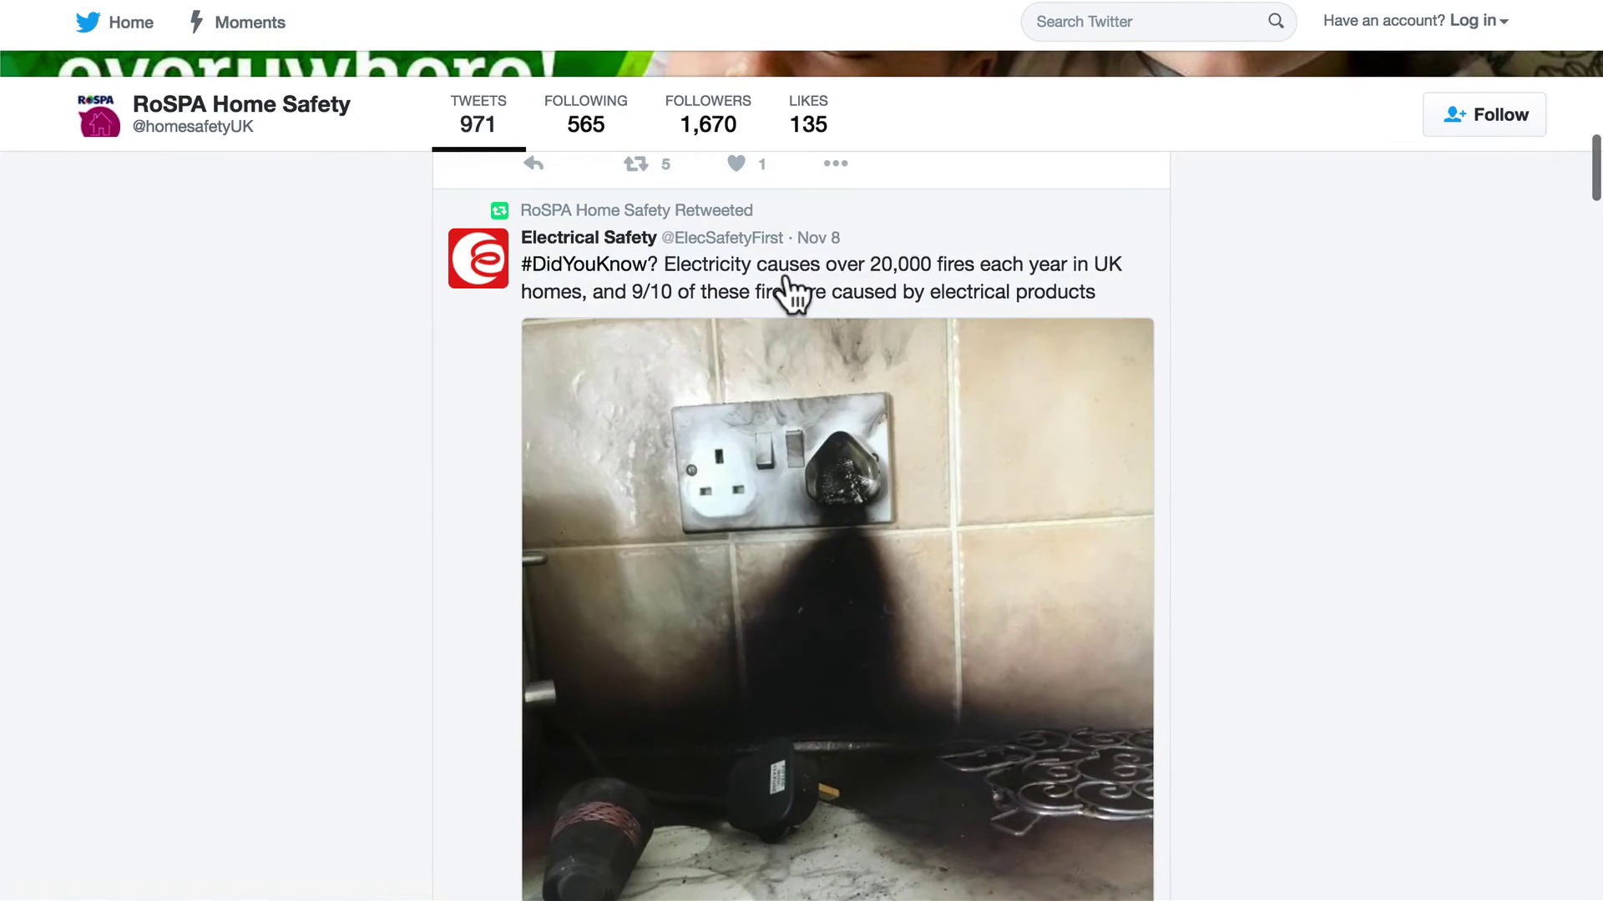
click(895, 270)
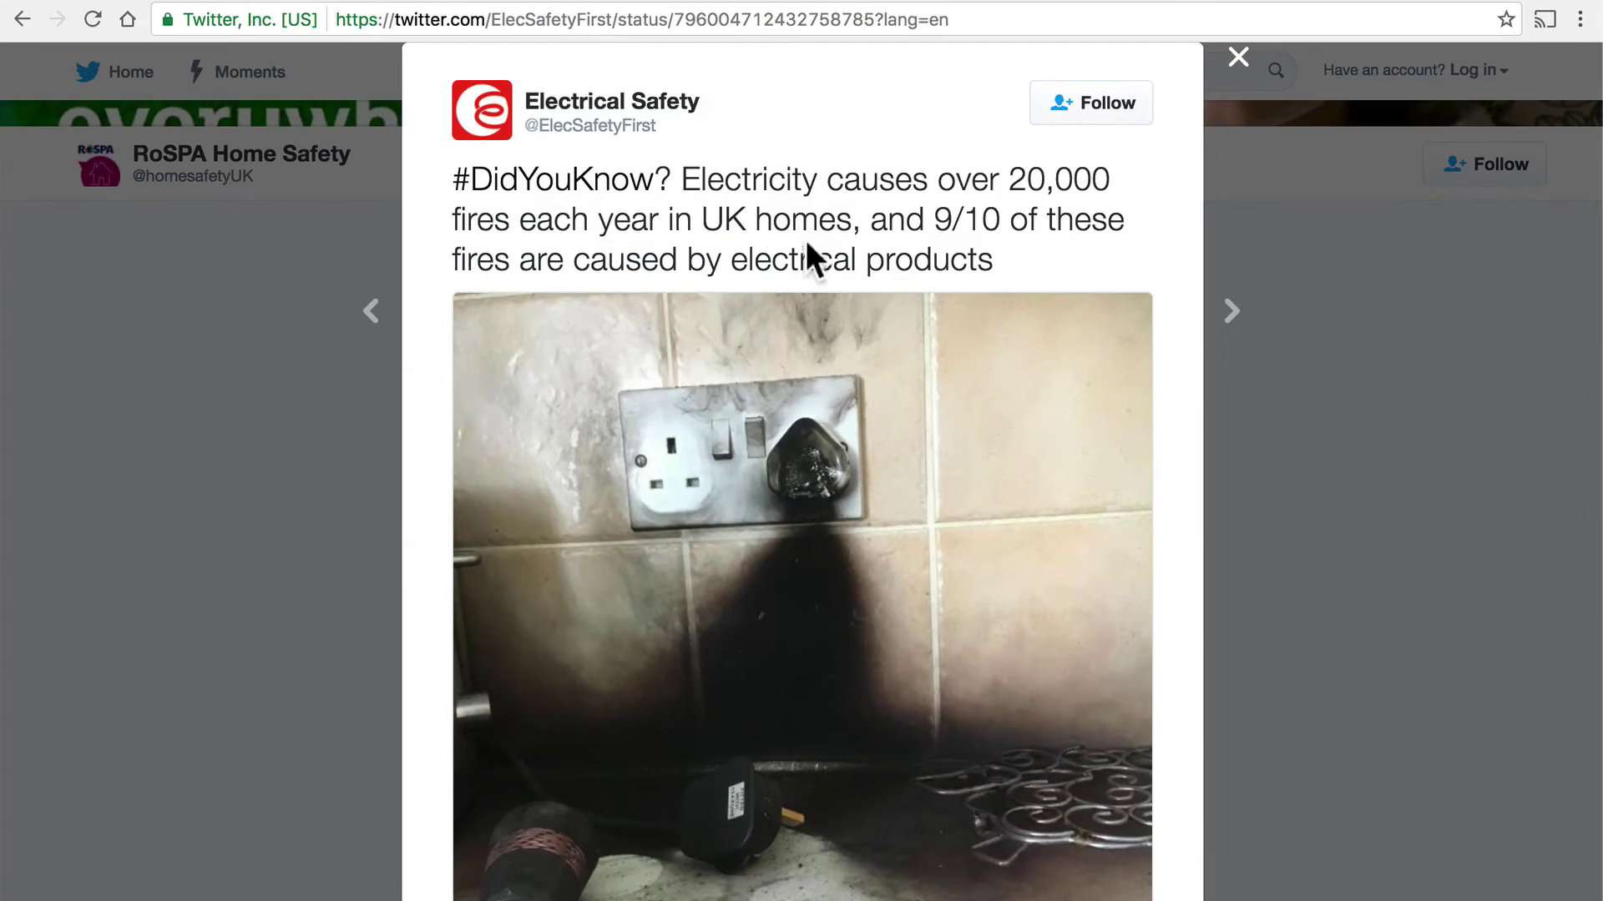
double_click(765, 20)
click(765, 20)
triple_click(765, 20)
key(super+c)
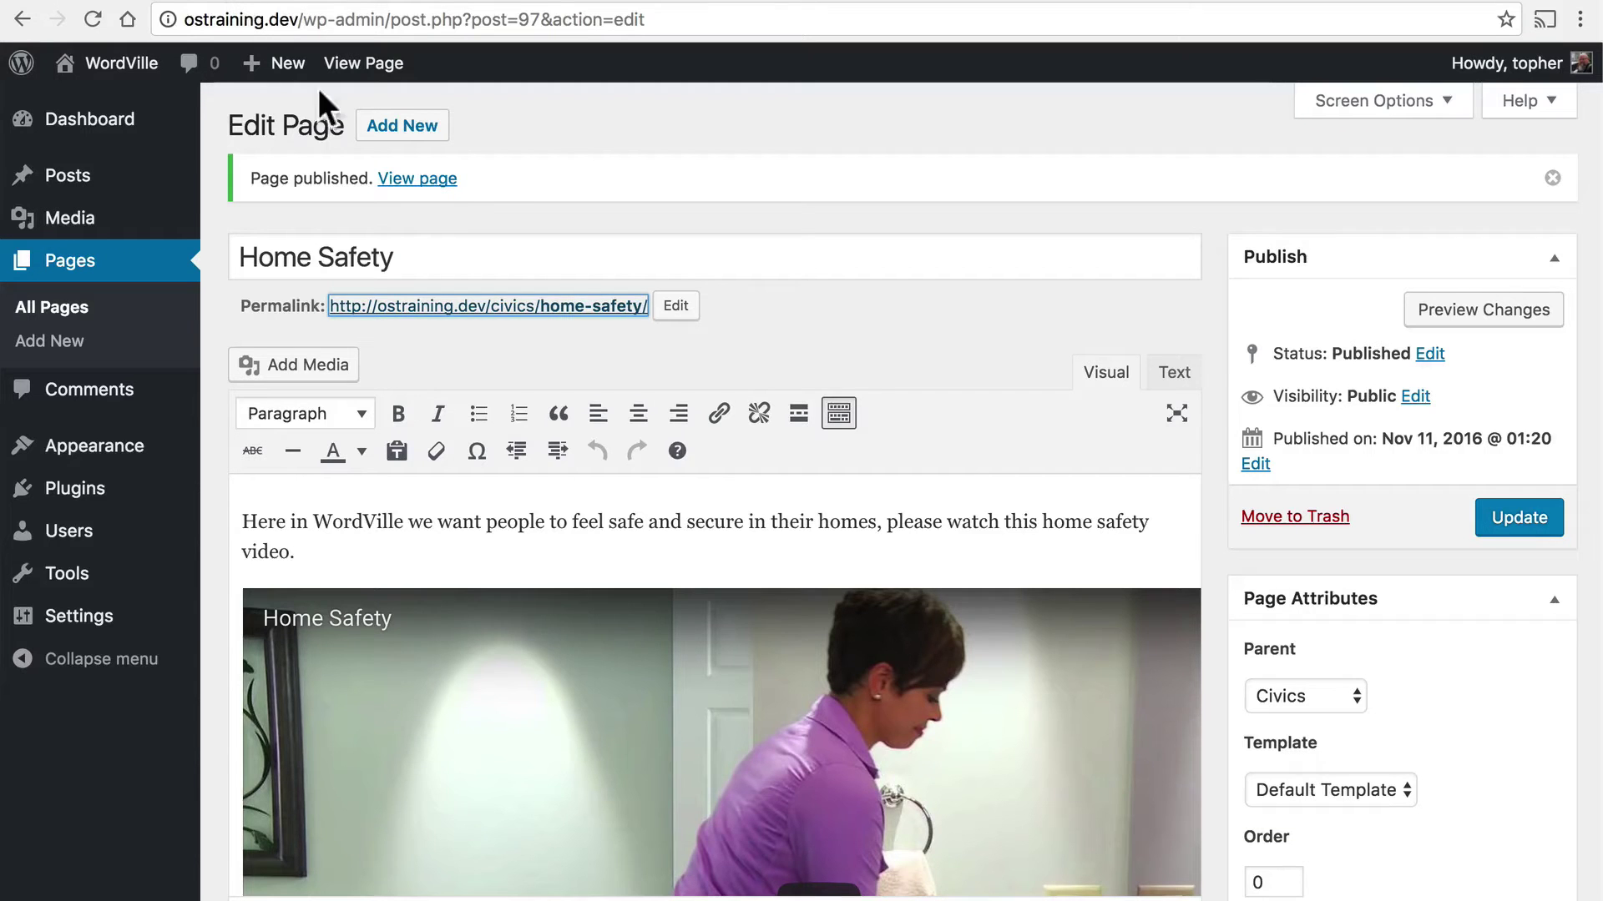
Step: Paste the Electrical Safety tweet URL in a new paragraph below the video and update the page
scroll(951, 432, down, 3)
scroll(952, 432, down, 2)
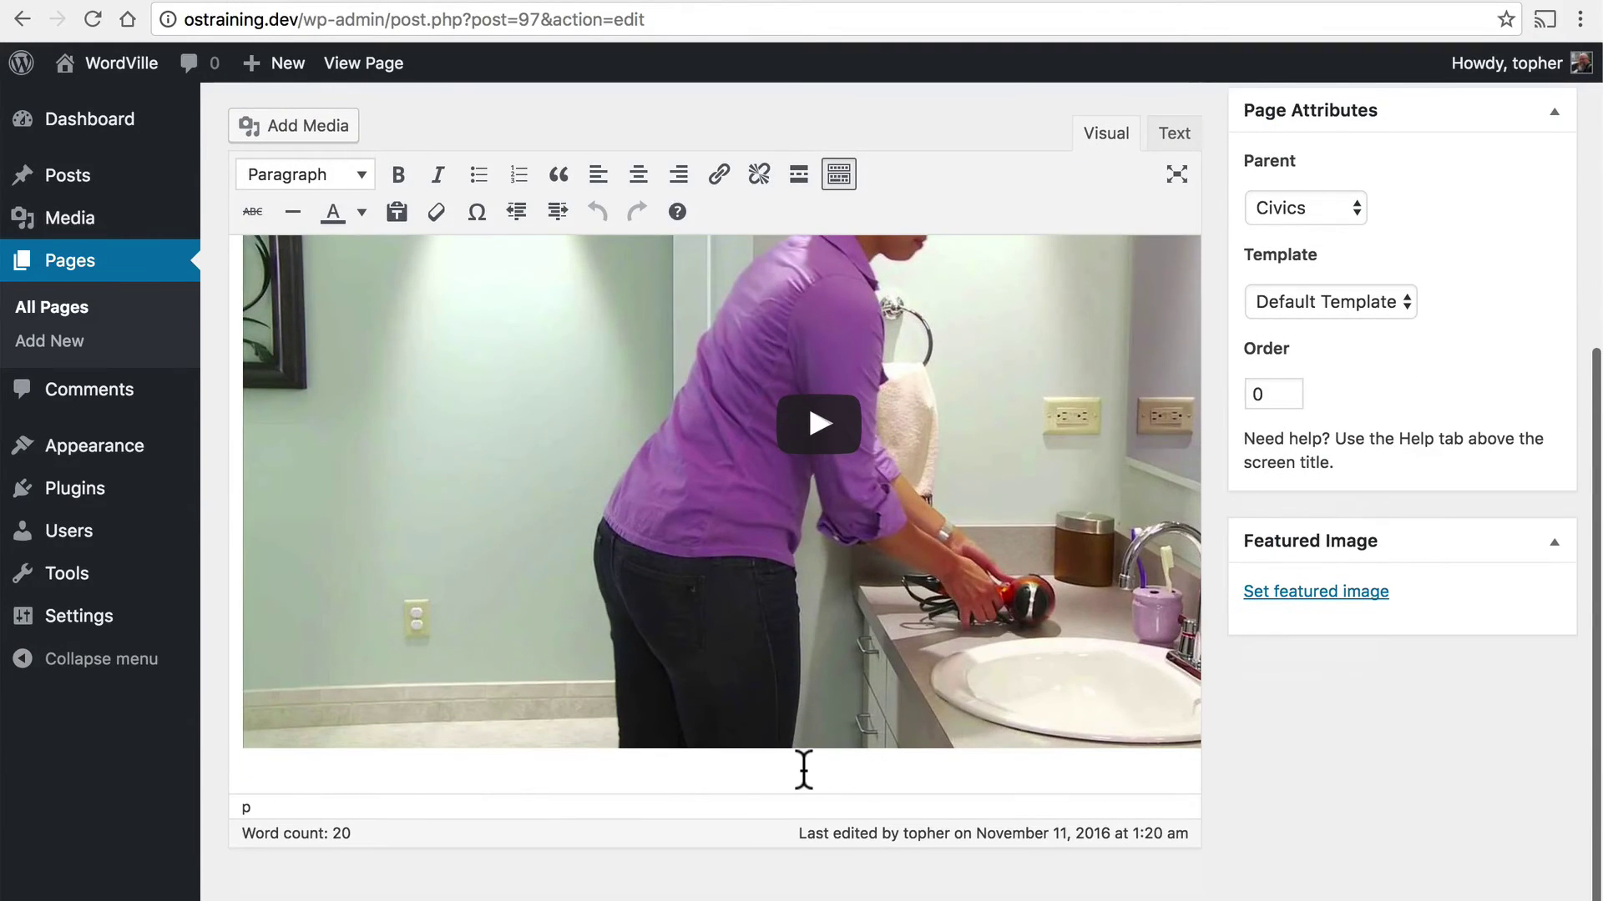
click(803, 769)
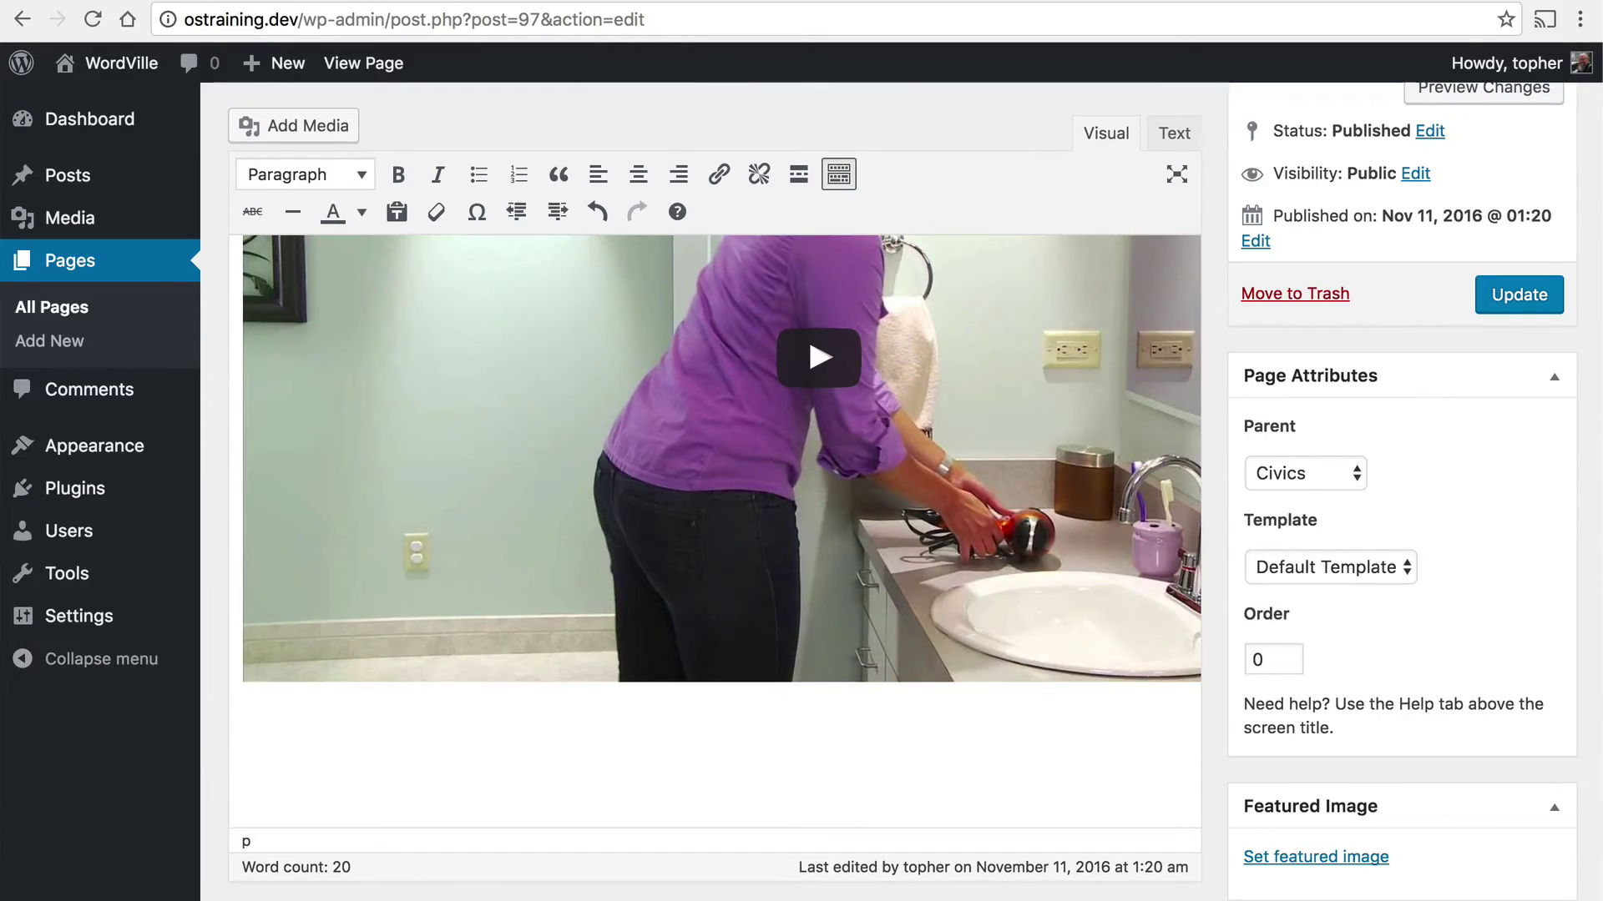
key(super+v)
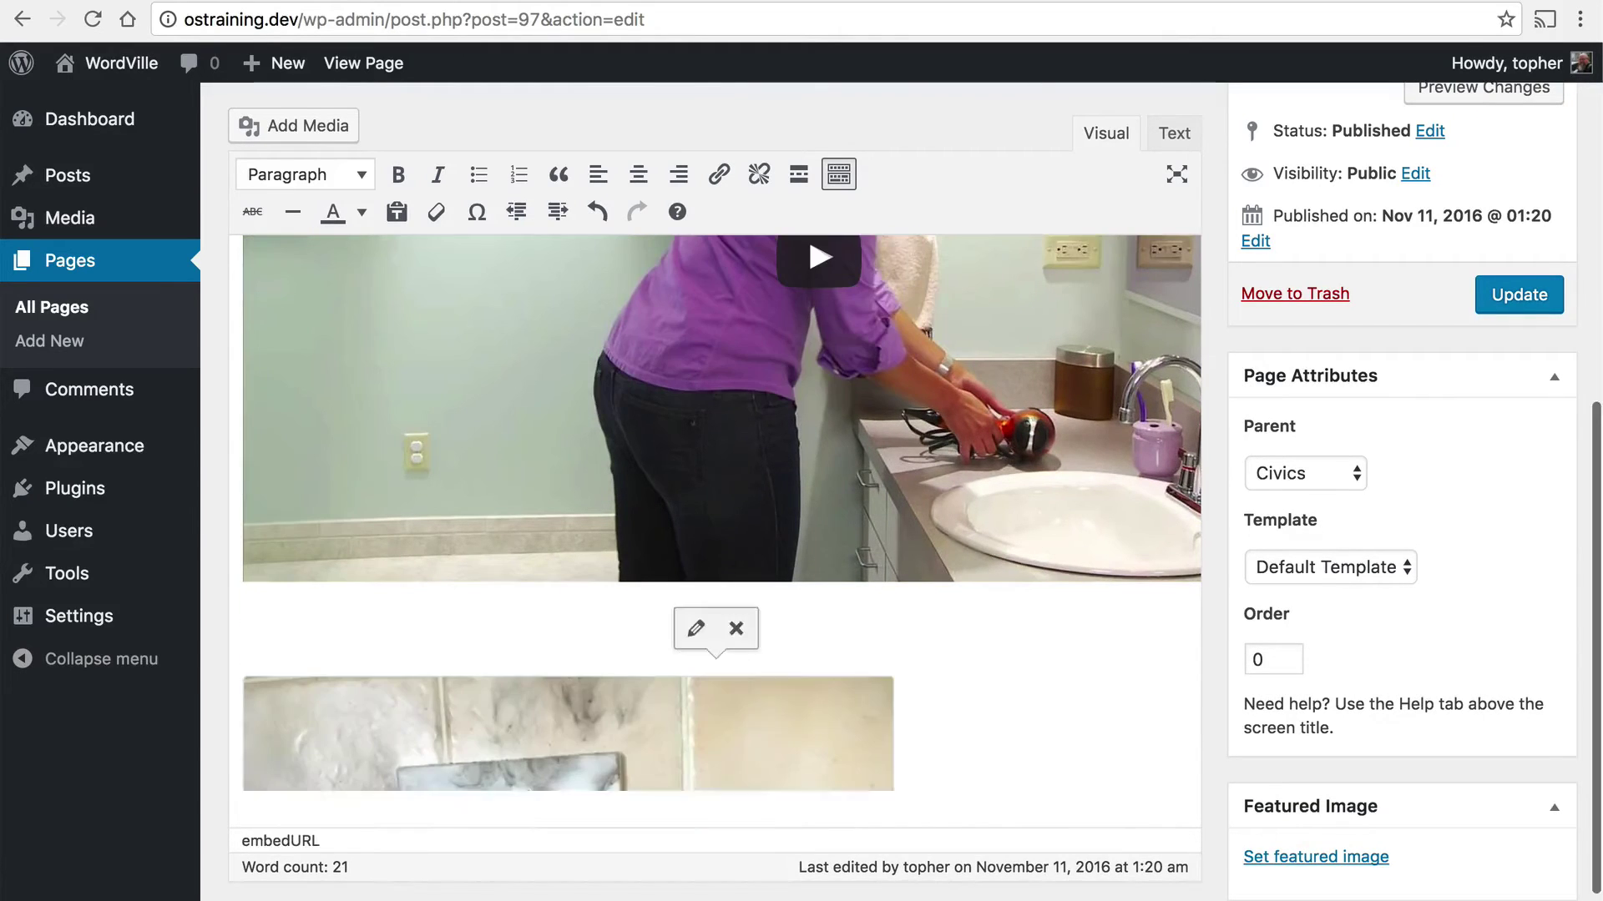
scroll(895, 764, down, 5)
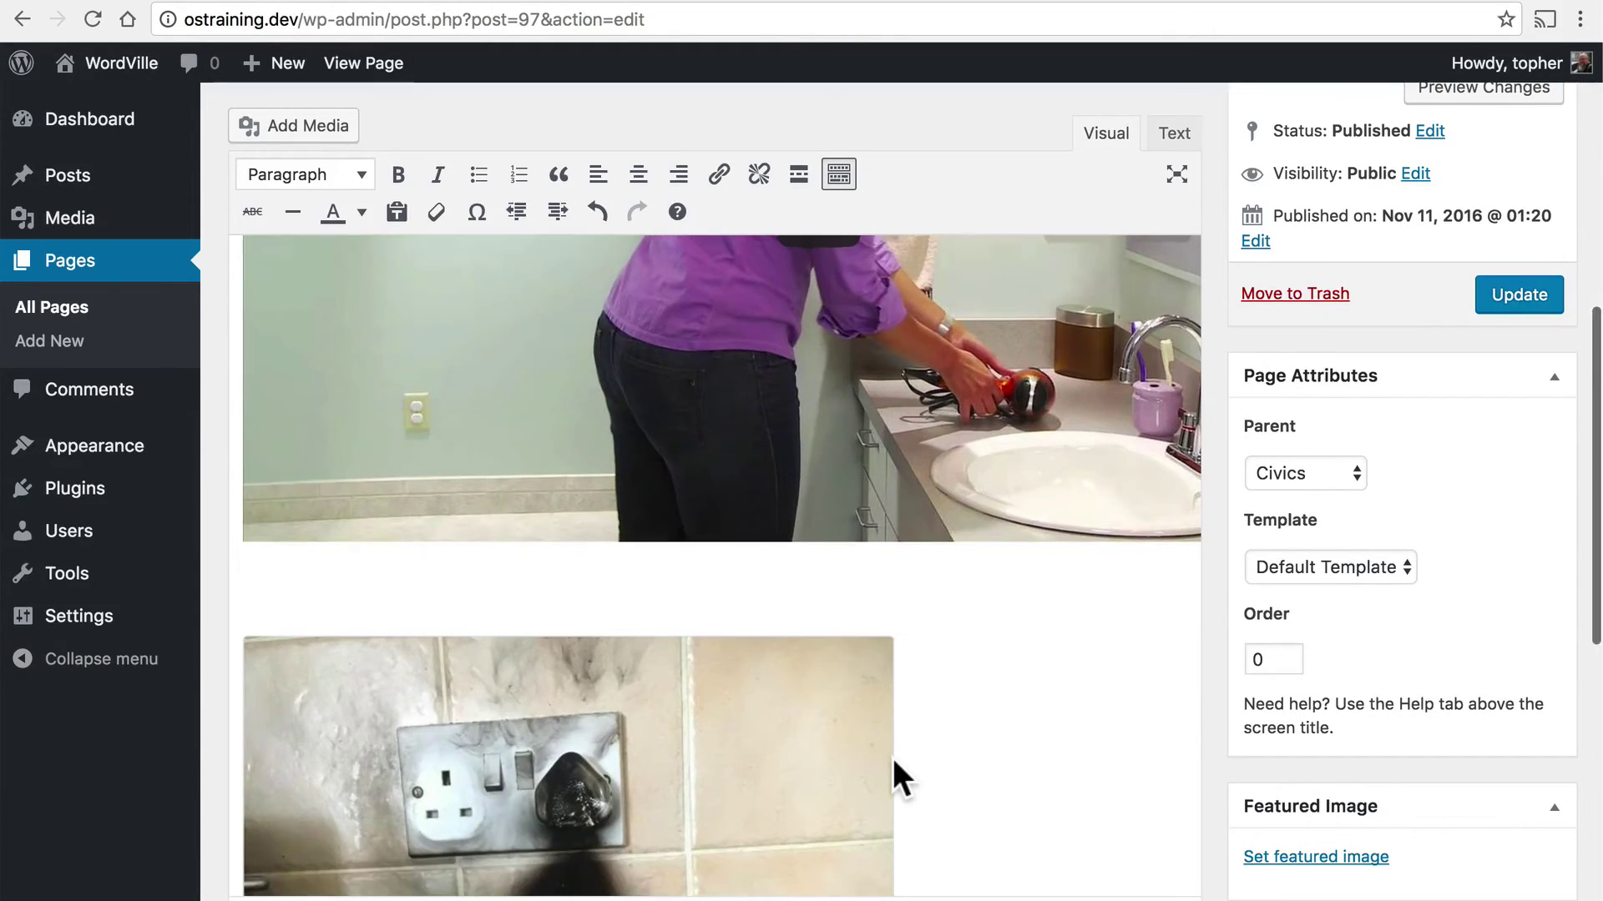
scroll(970, 644, down, 5)
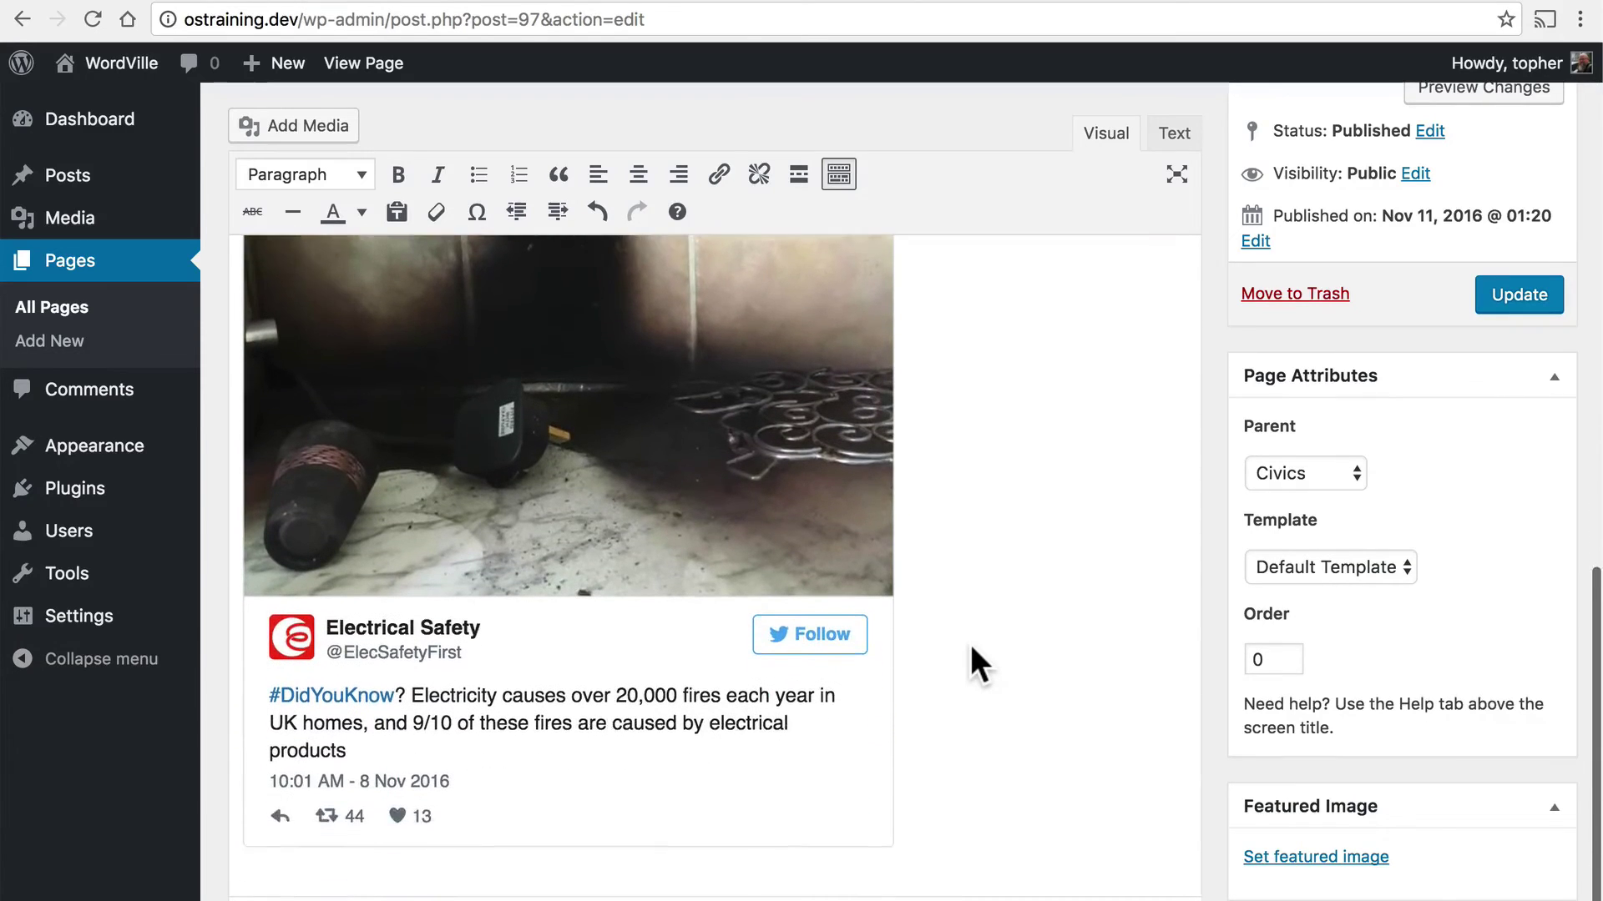
scroll(971, 643, up, 3)
scroll(970, 644, up, 6)
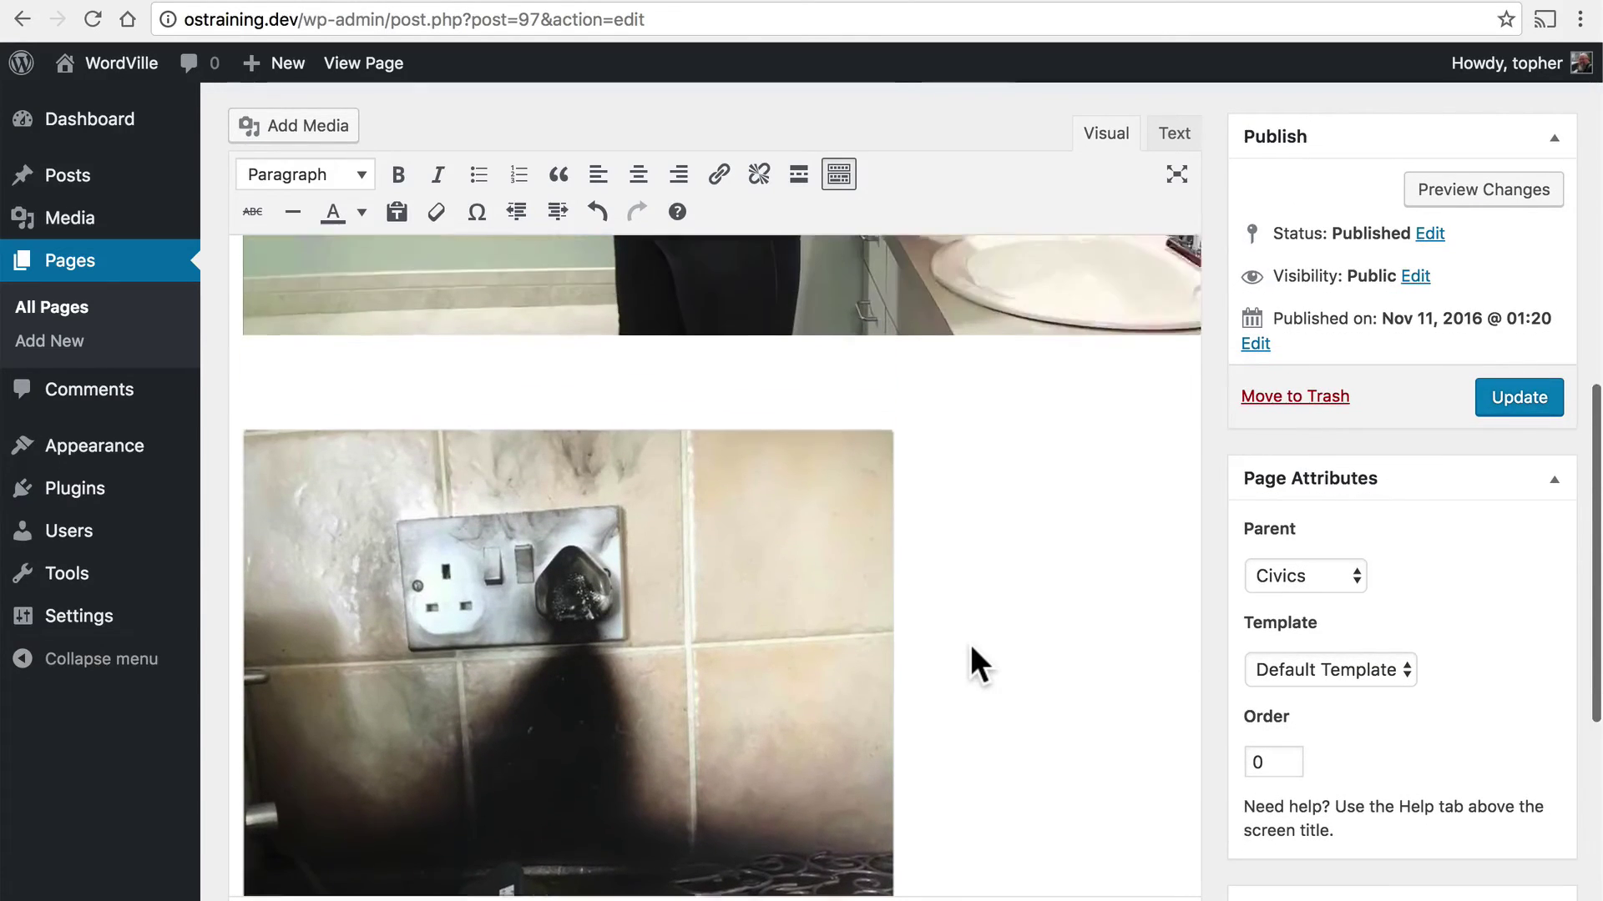
click(1509, 407)
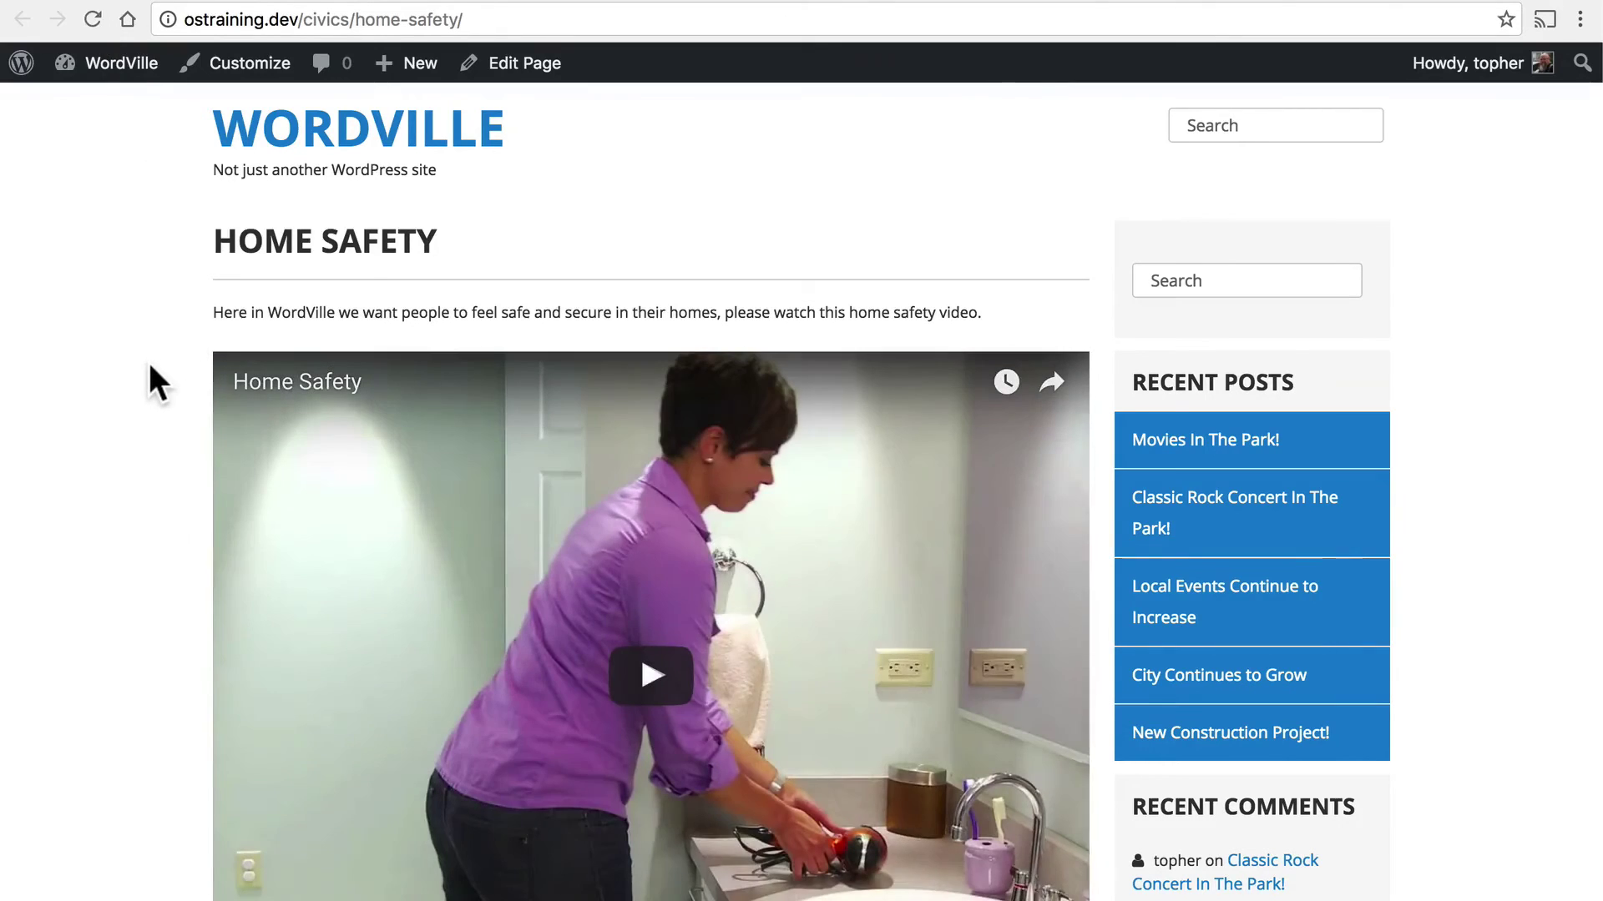
Step: Scroll the live Home Safety page to check the intro, video, and Electrical Safety tweet card
scroll(150, 362, down, 2)
scroll(150, 366, down, 9)
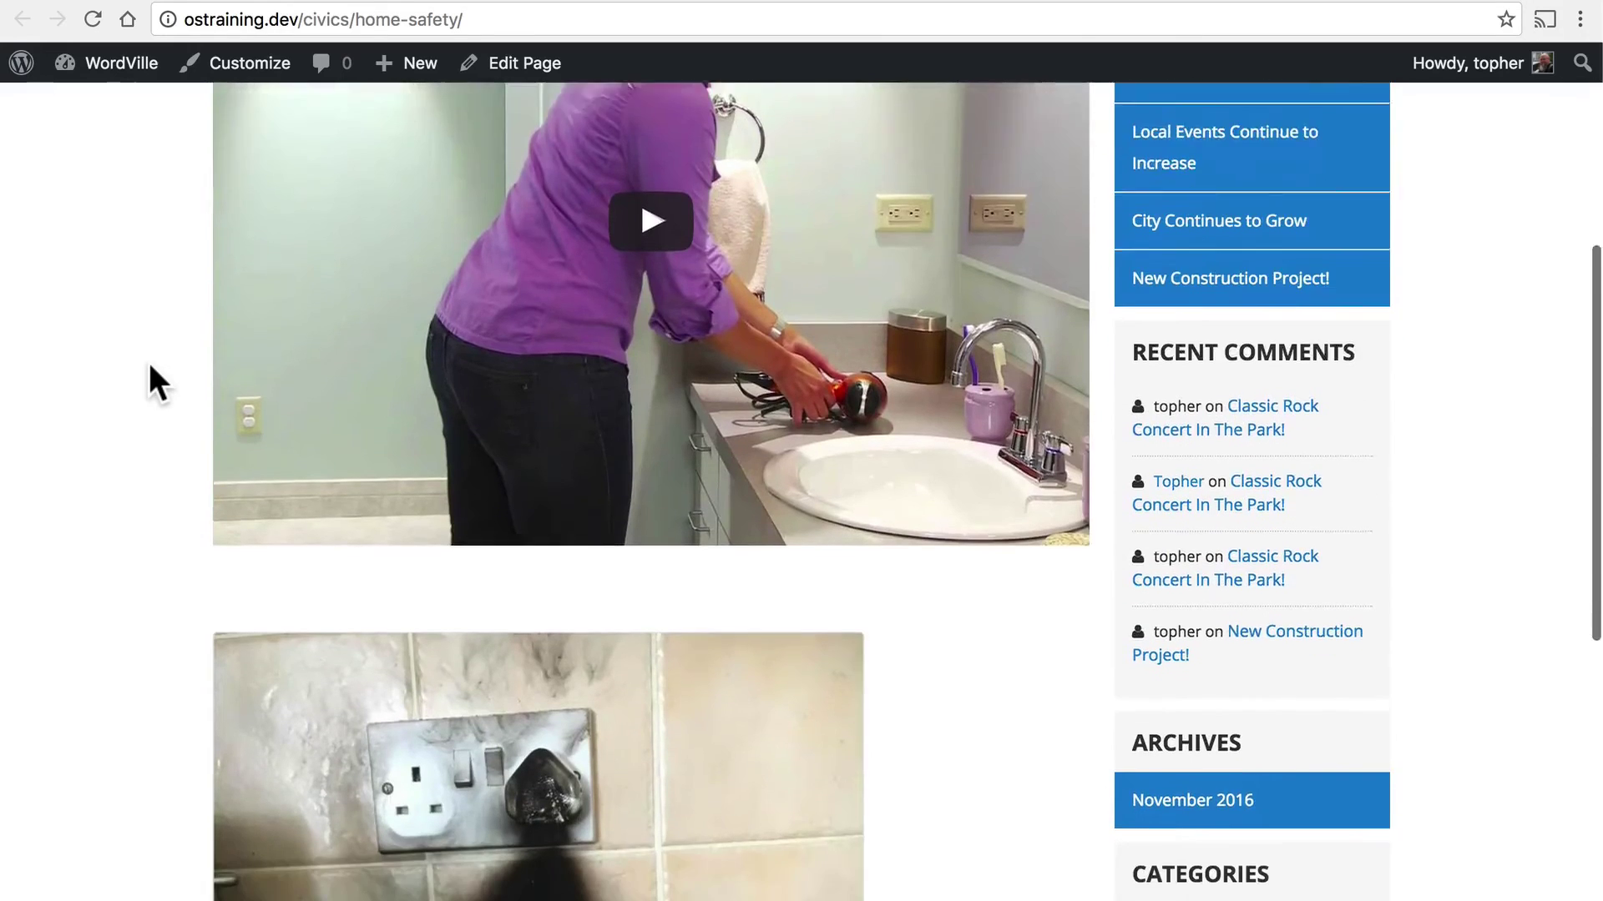
scroll(151, 367, down, 4)
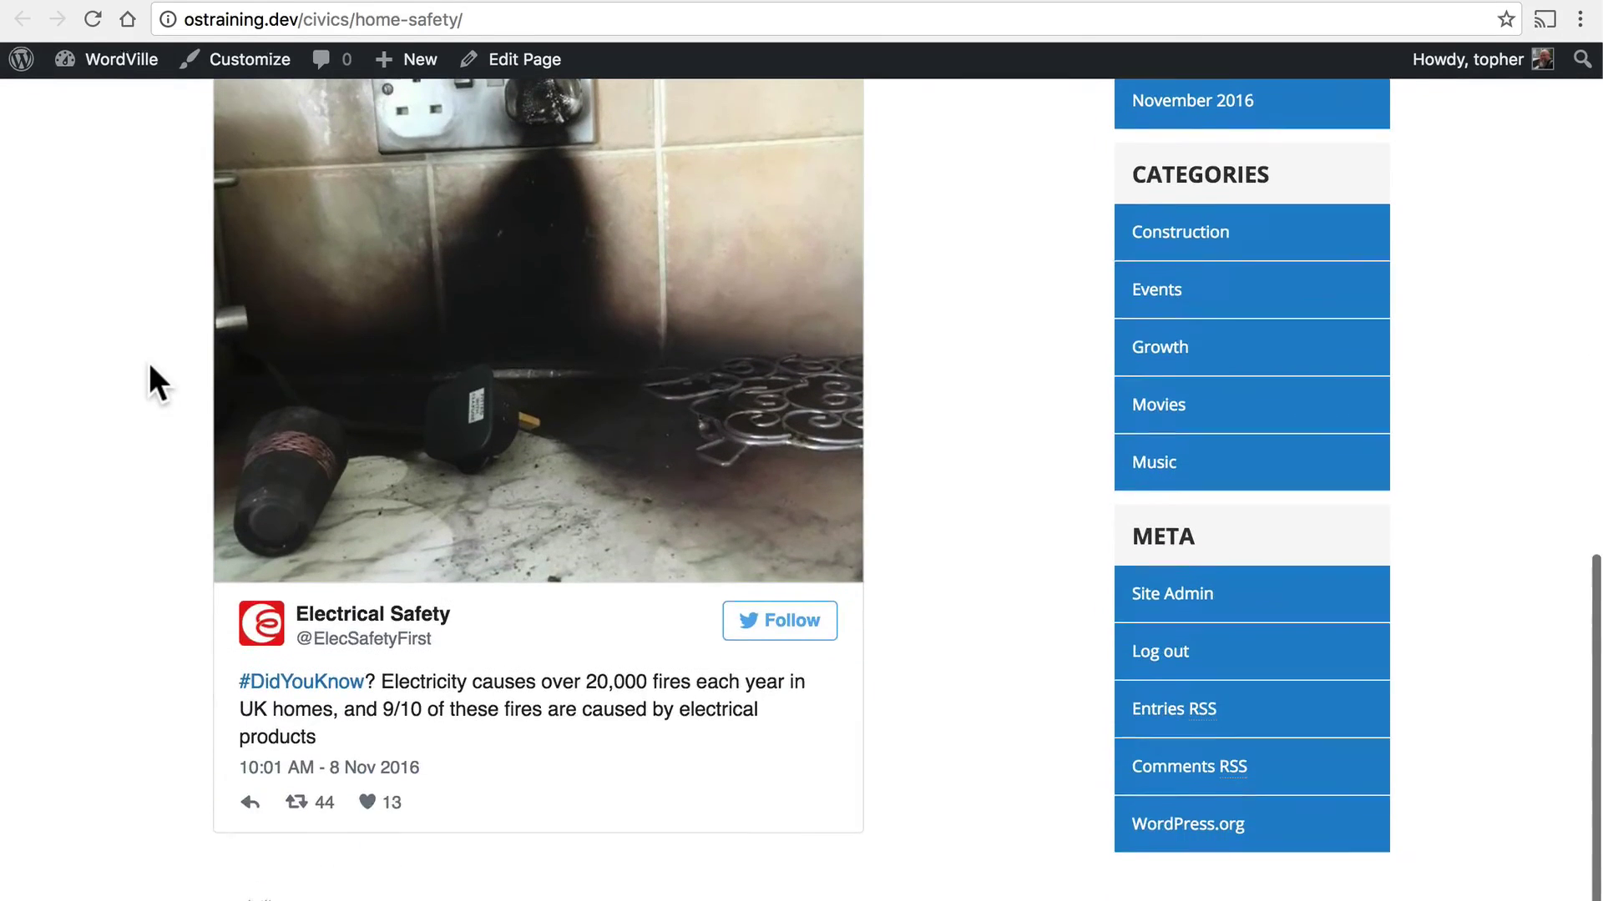
scroll(149, 361, up, 4)
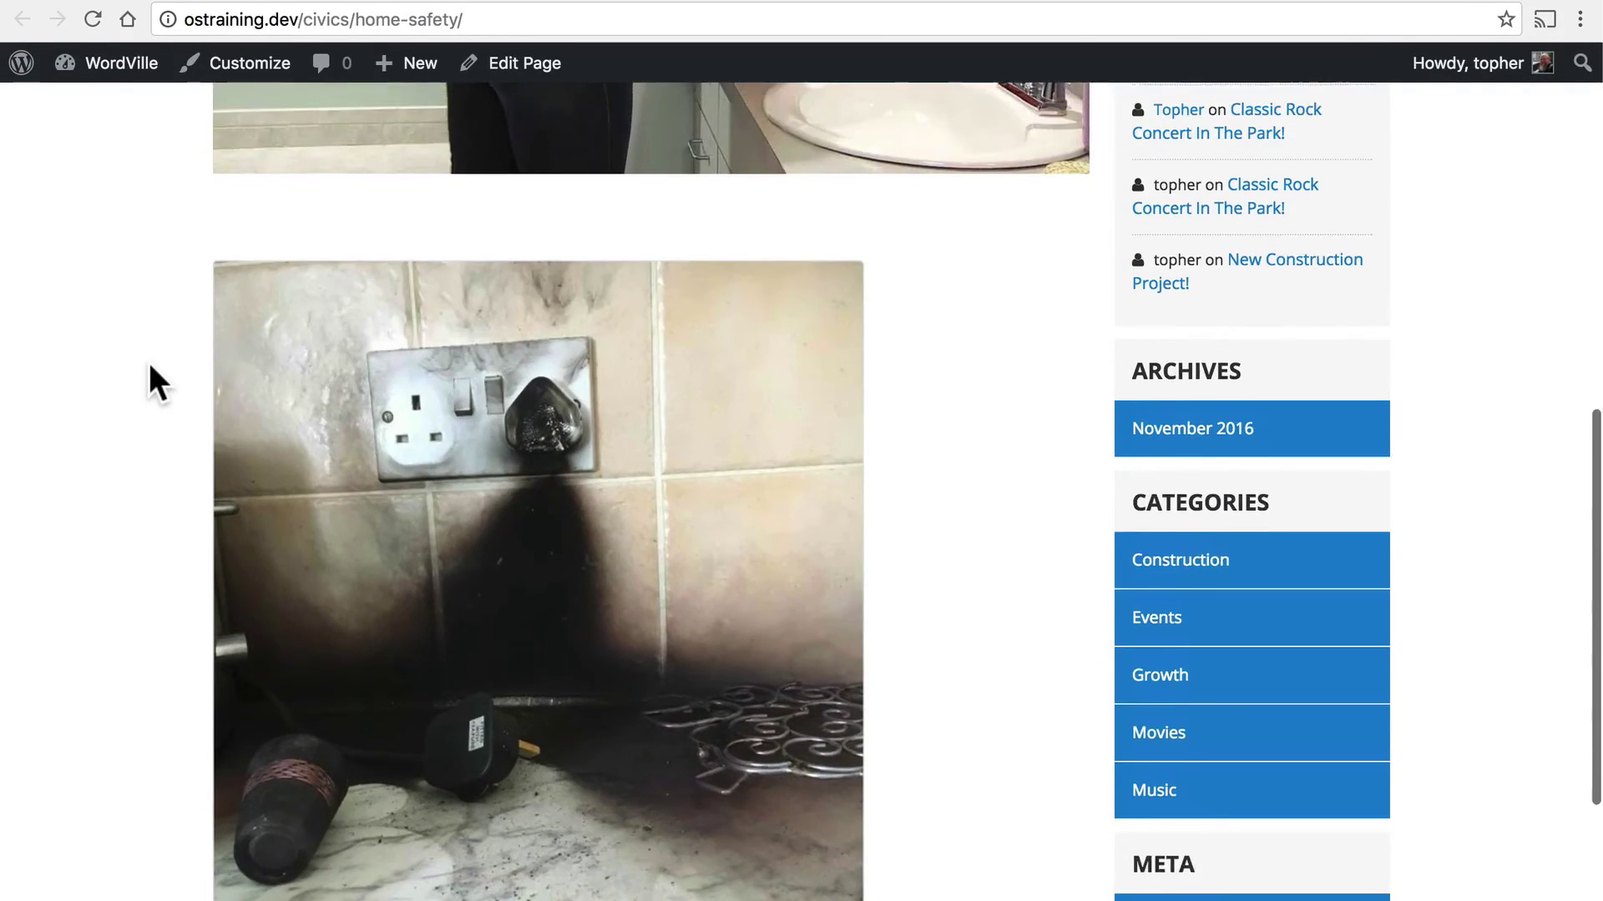
scroll(150, 363, down, 4)
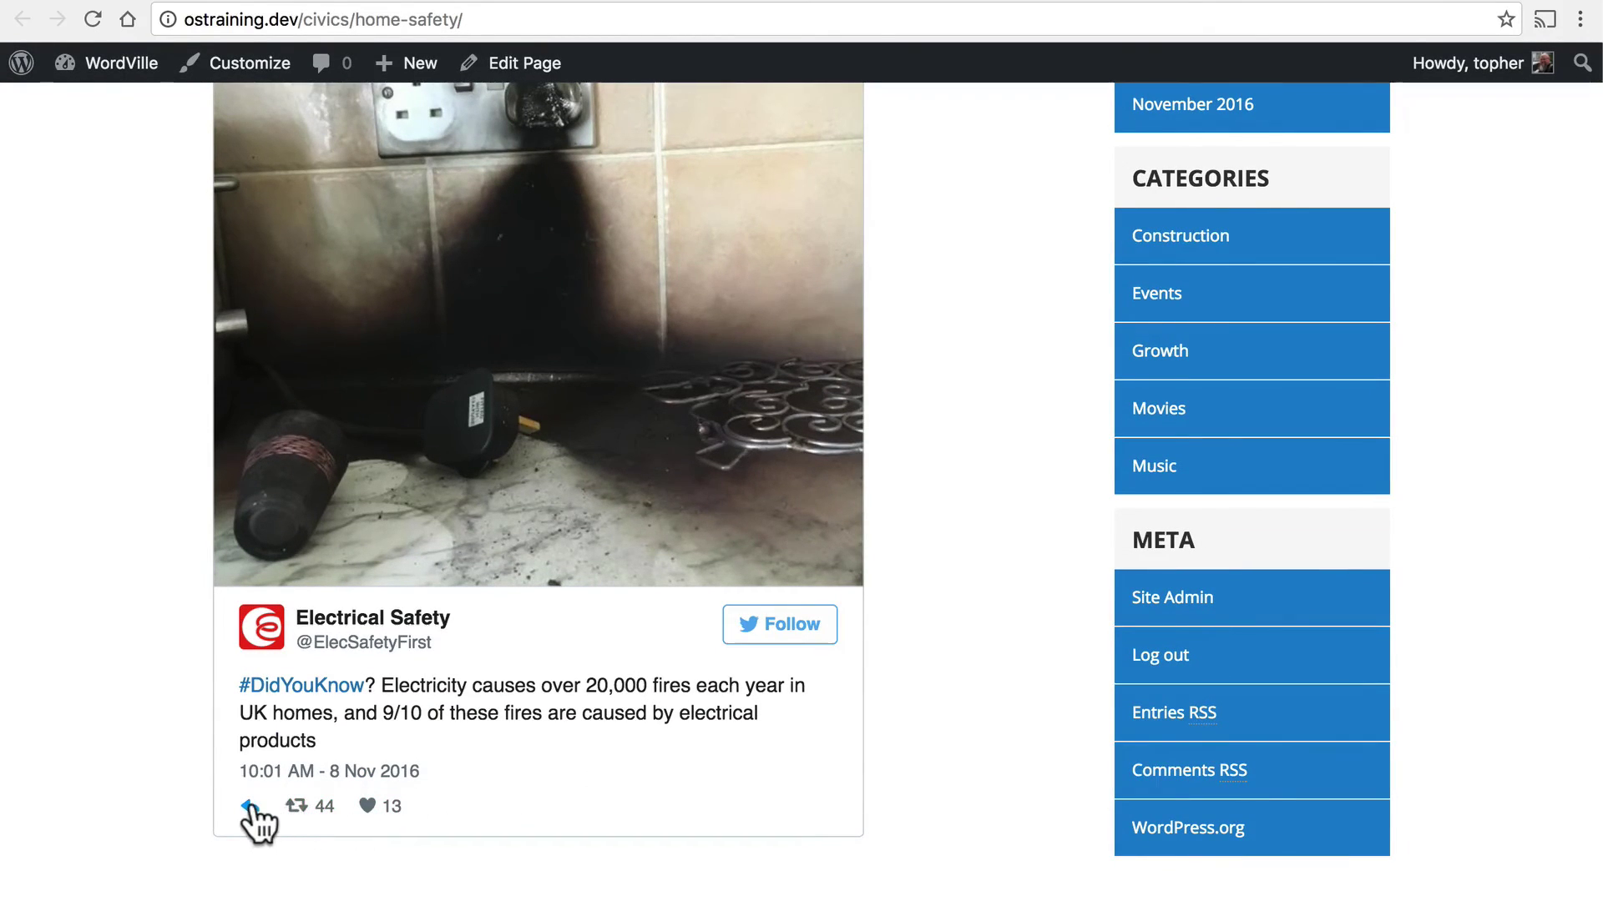
scroll(968, 334, up, 8)
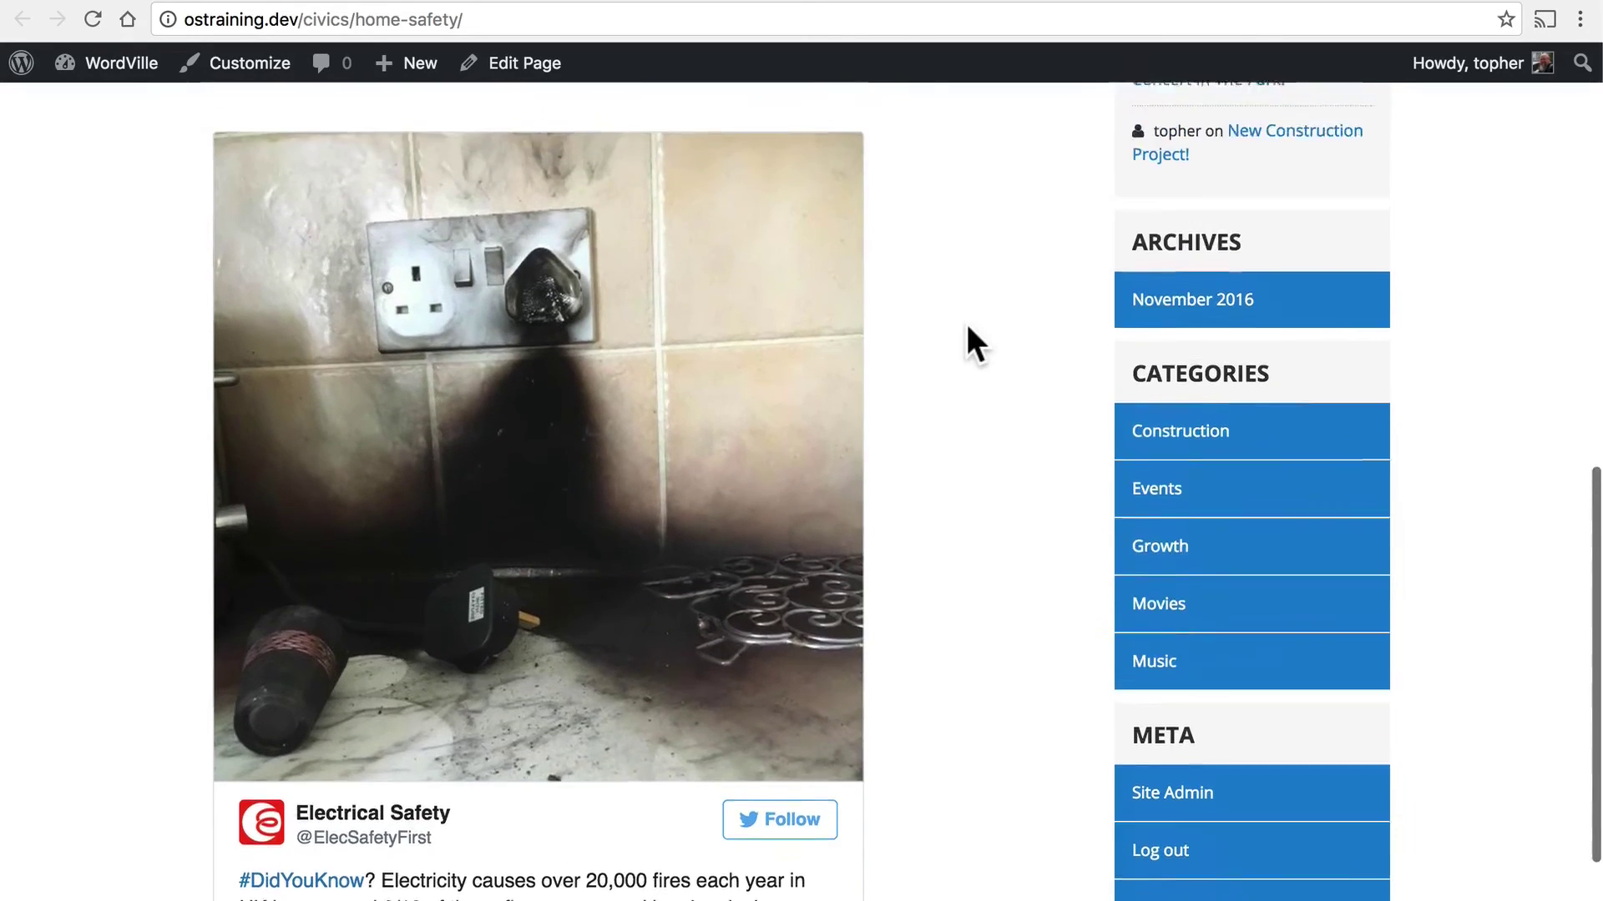
scroll(968, 339, up, 6)
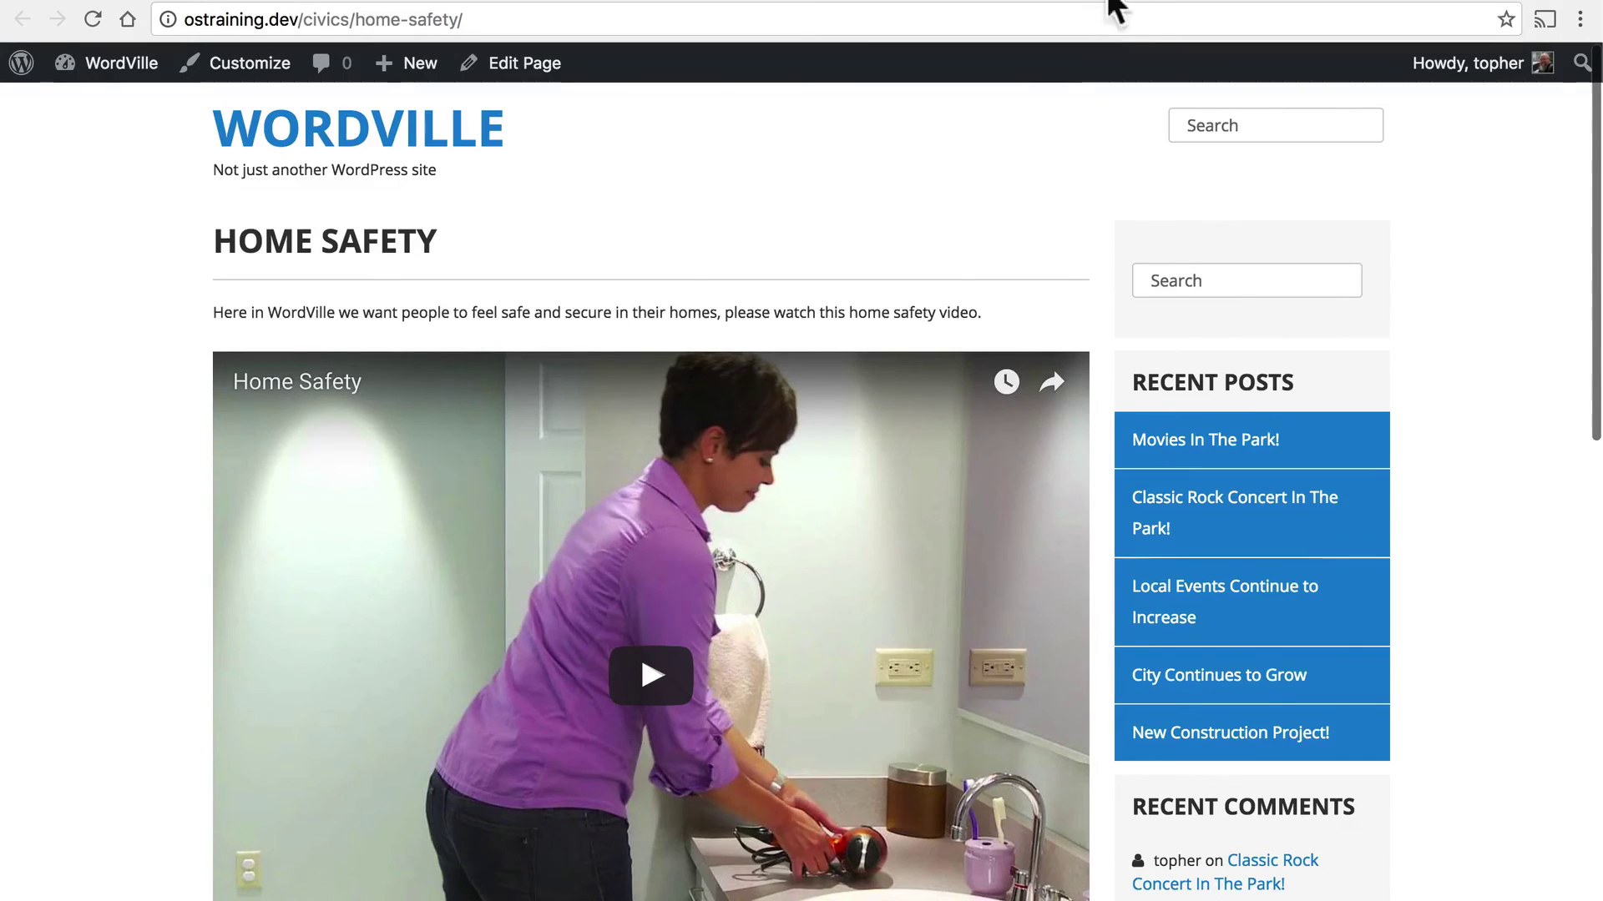
click(1136, 2)
scroll(1179, 440, down, 5)
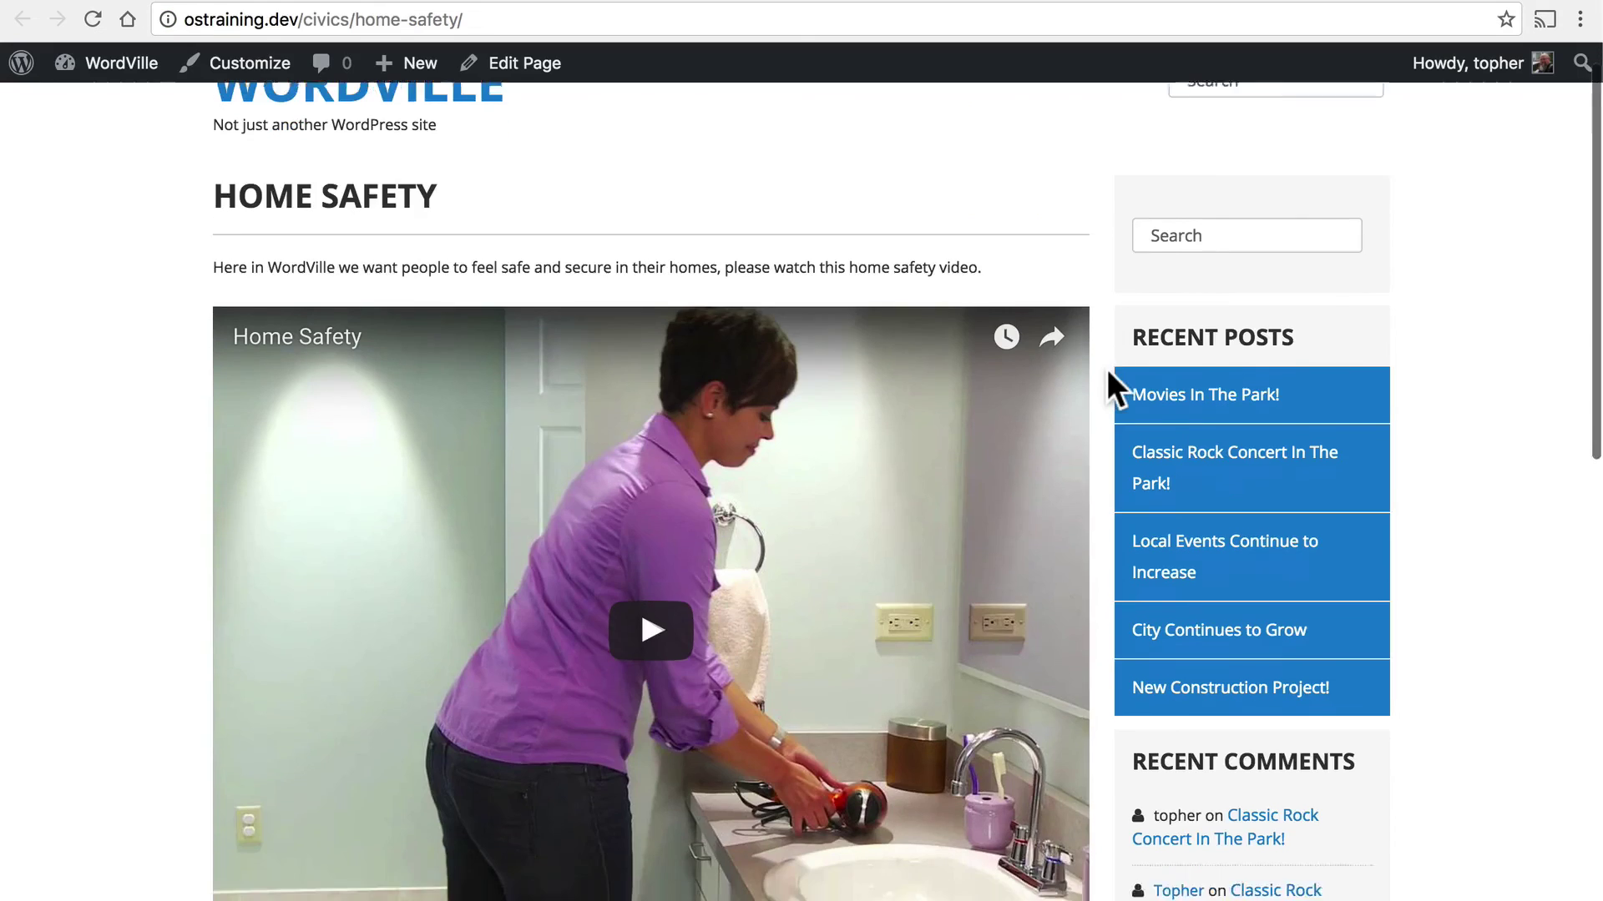
scroll(1107, 369, down, 3)
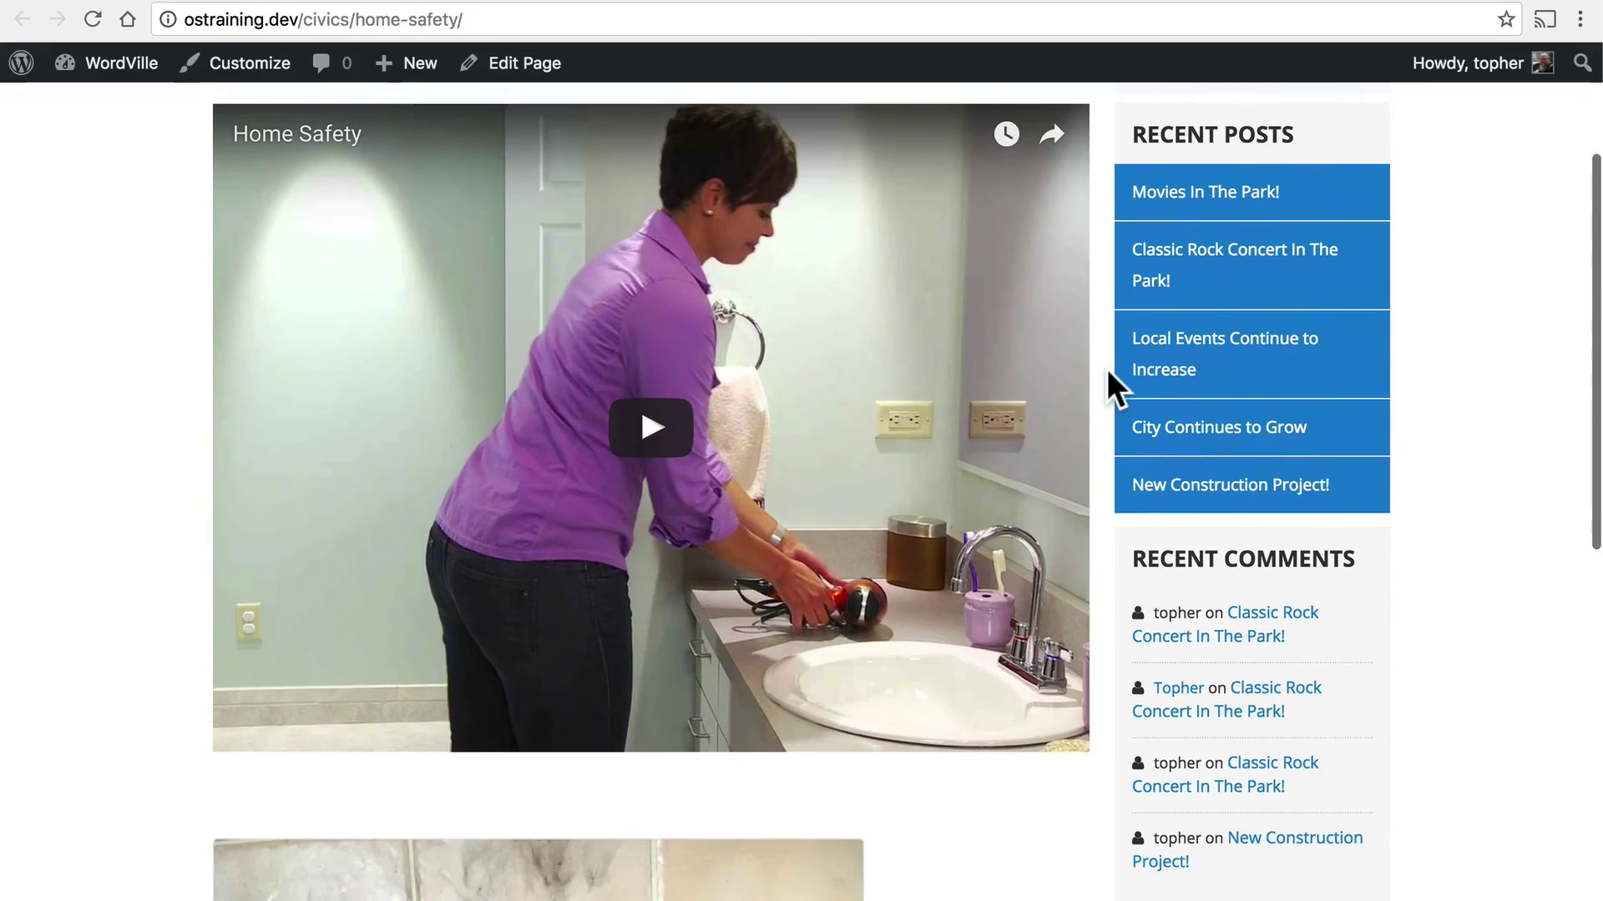
scroll(1107, 370, down, 8)
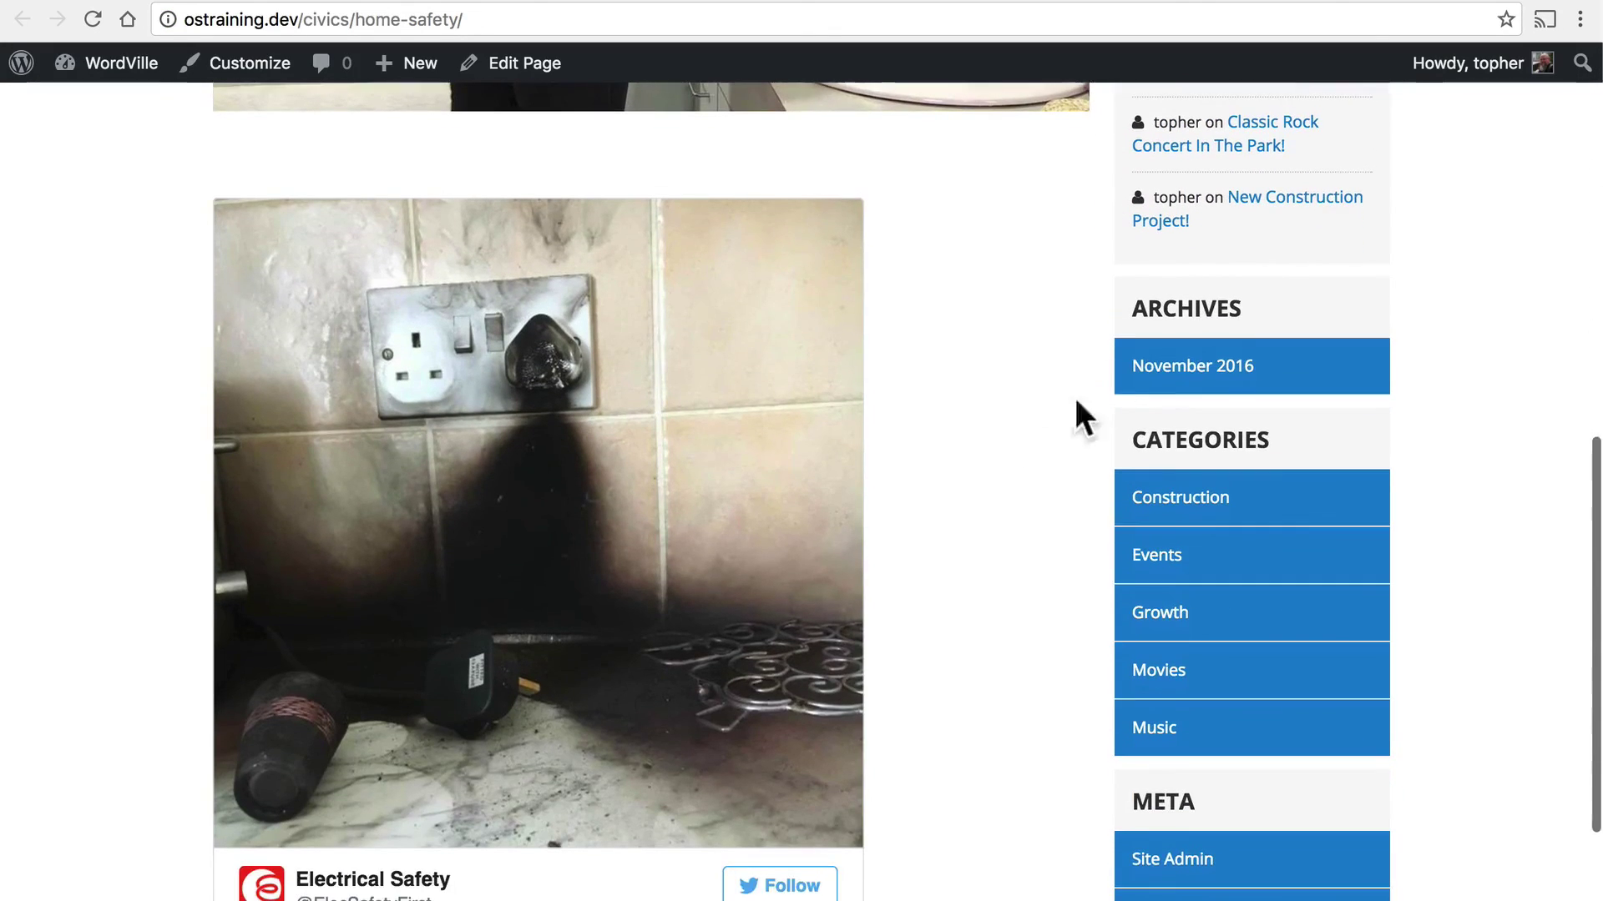
scroll(967, 419, down, 3)
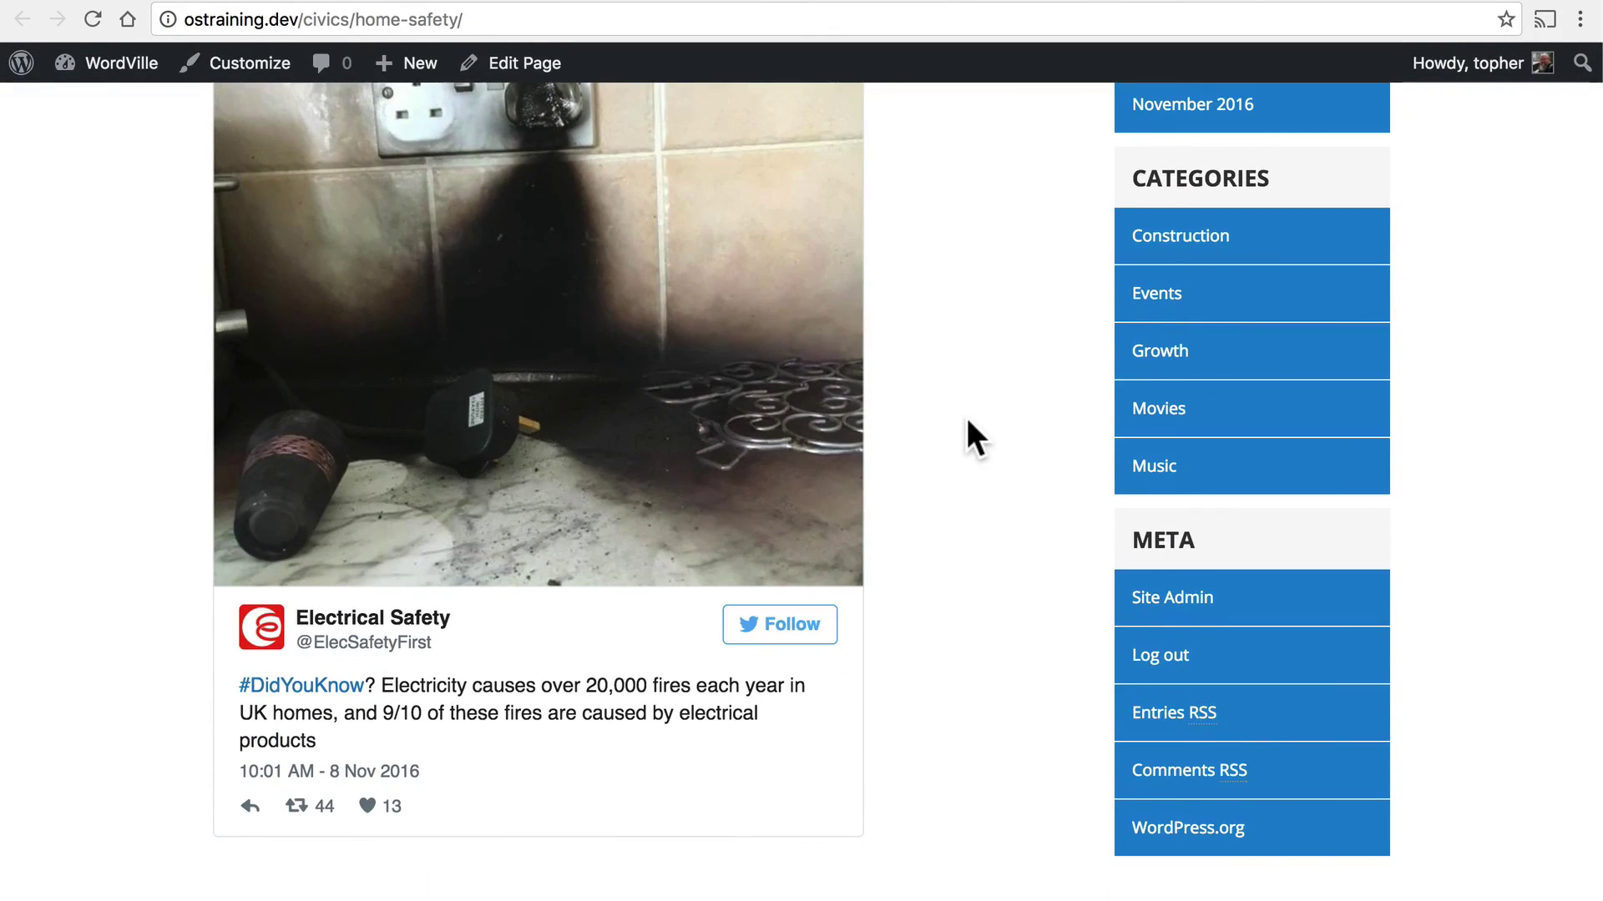
scroll(967, 417, up, 15)
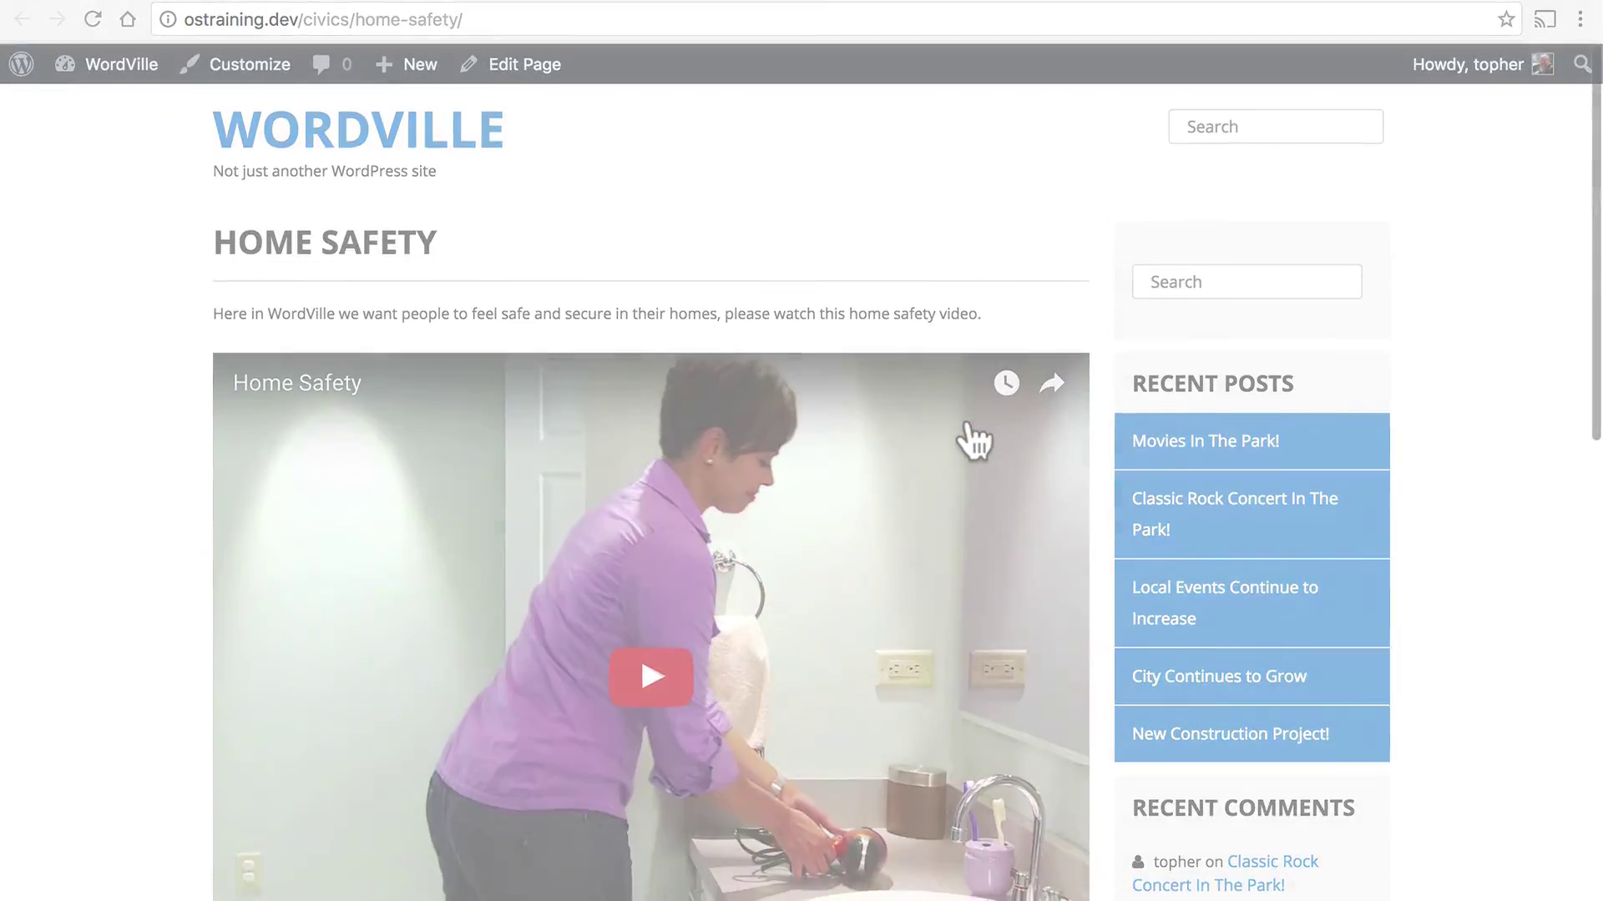